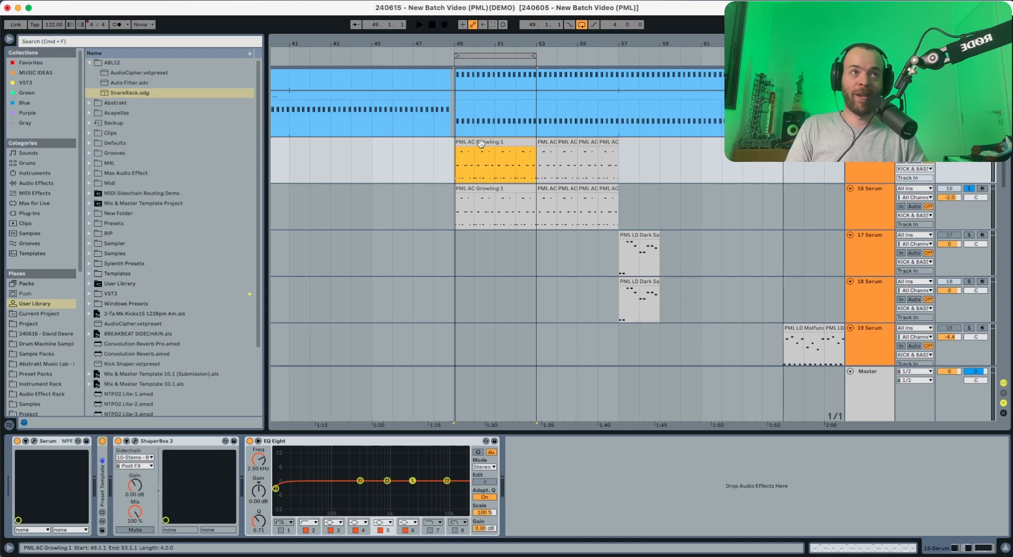
Step: Play the PML AC Growling 1 reference clip and view its notes from bar 49
{"action": "key", "text": "space"}
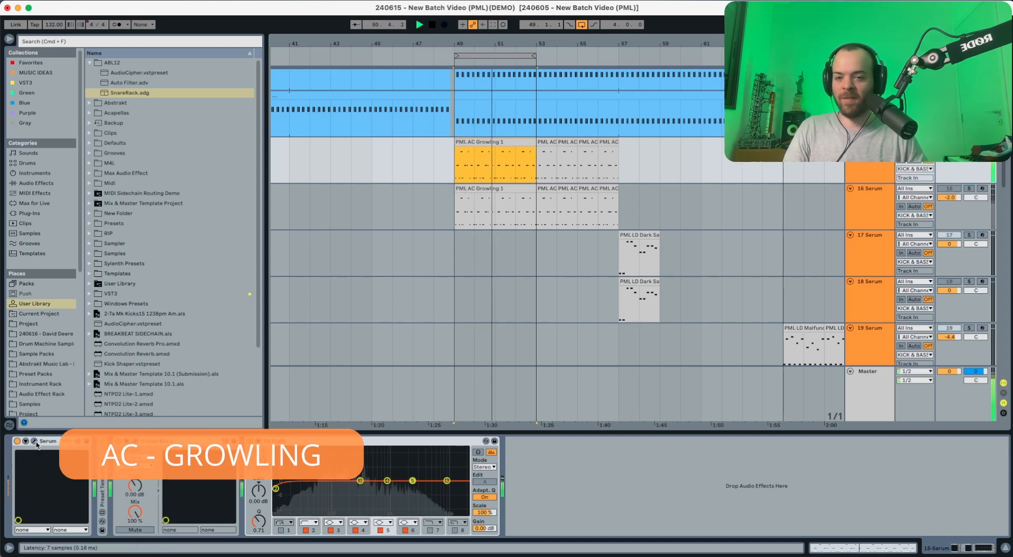
{"action": "key", "text": "space"}
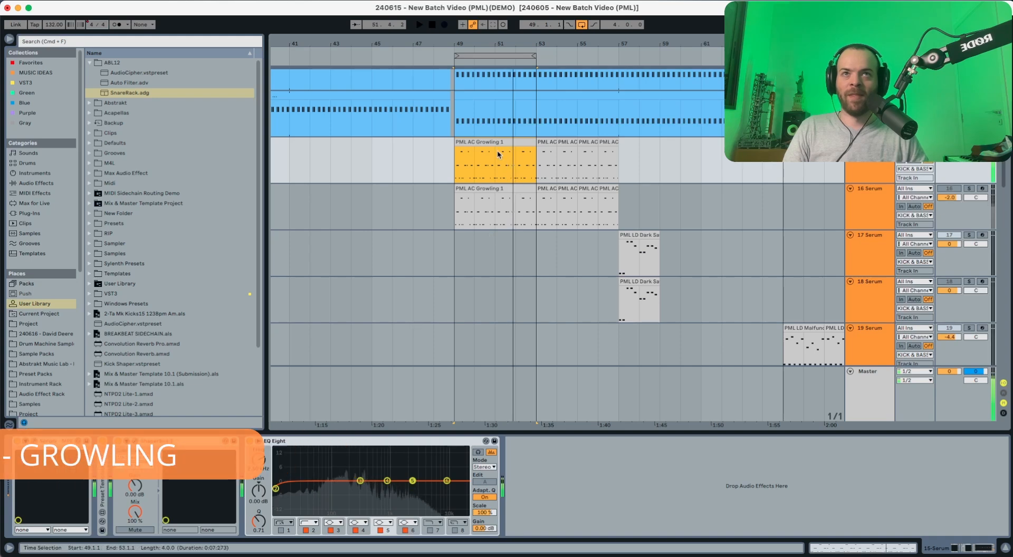
{"action": "double_click", "coordinate": [494, 145]}
{"action": "key", "text": "space"}
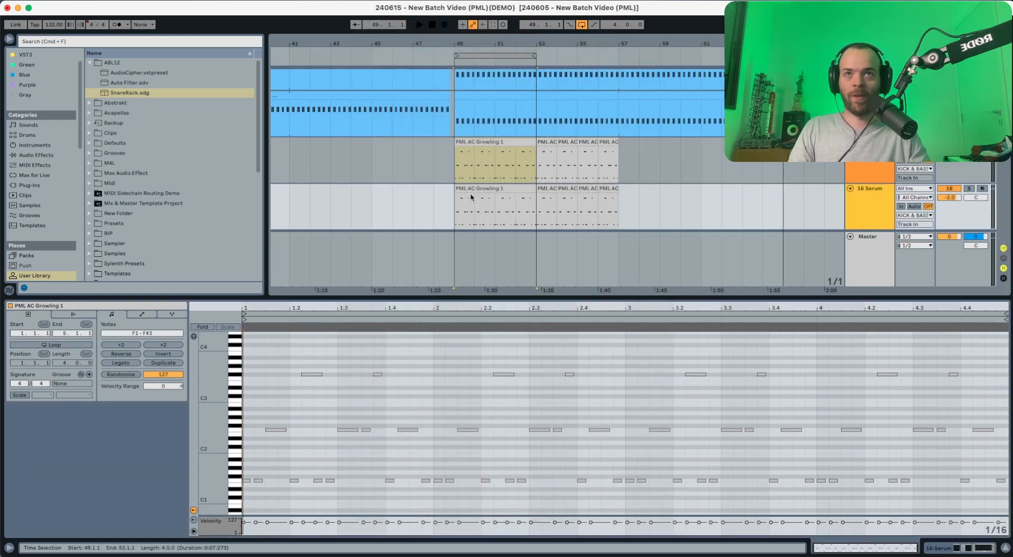
Step: Select the 16 Serum clip and switch off ShaperBox 3 in its device chain
{"action": "left_click", "coordinate": [472, 198]}
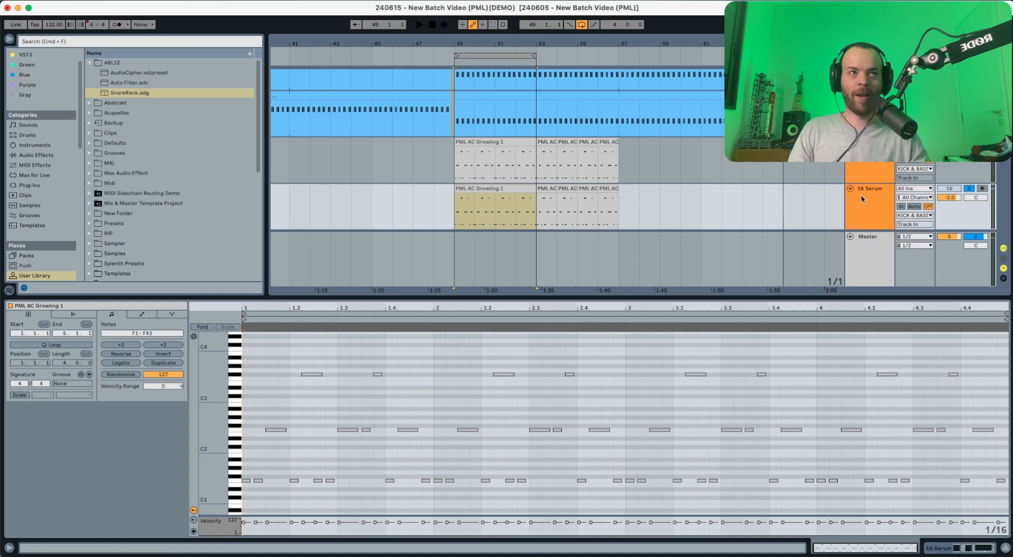
{"action": "left_click", "coordinate": [863, 199]}
{"action": "left_click", "coordinate": [103, 442]}
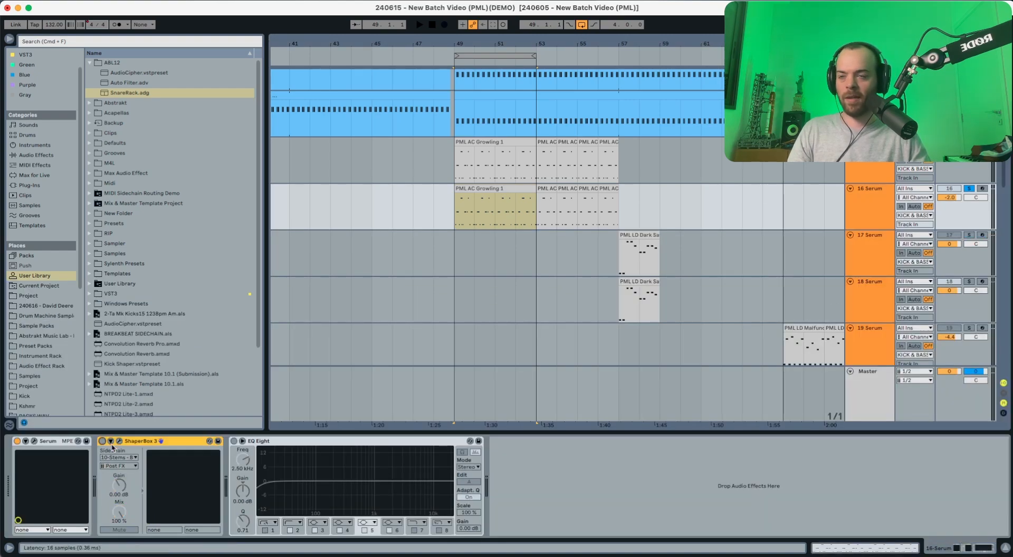
Step: Open the Serum editor and load the Analog Basic_McB wavetable into oscillator A
{"action": "left_click", "coordinate": [34, 442]}
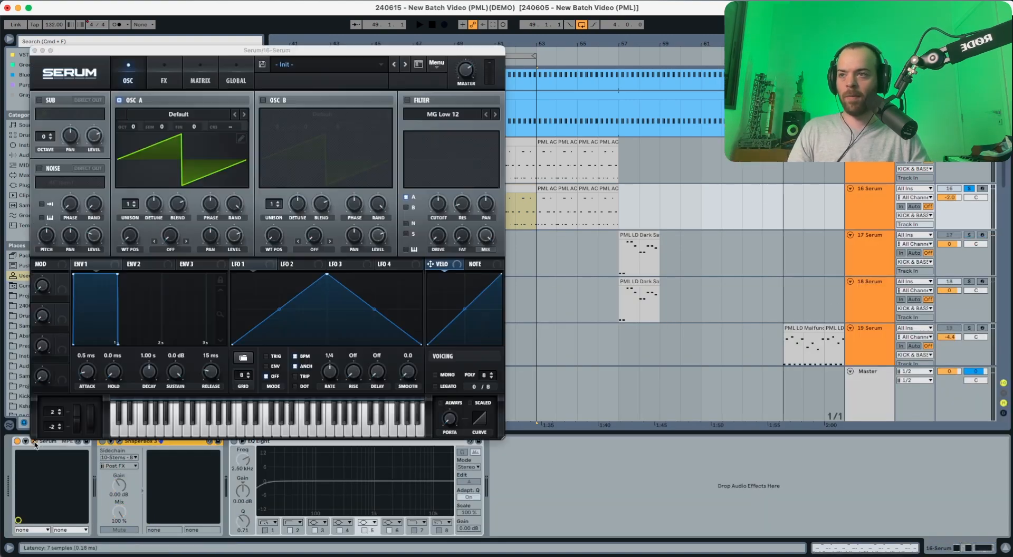
{"action": "key", "text": "space"}
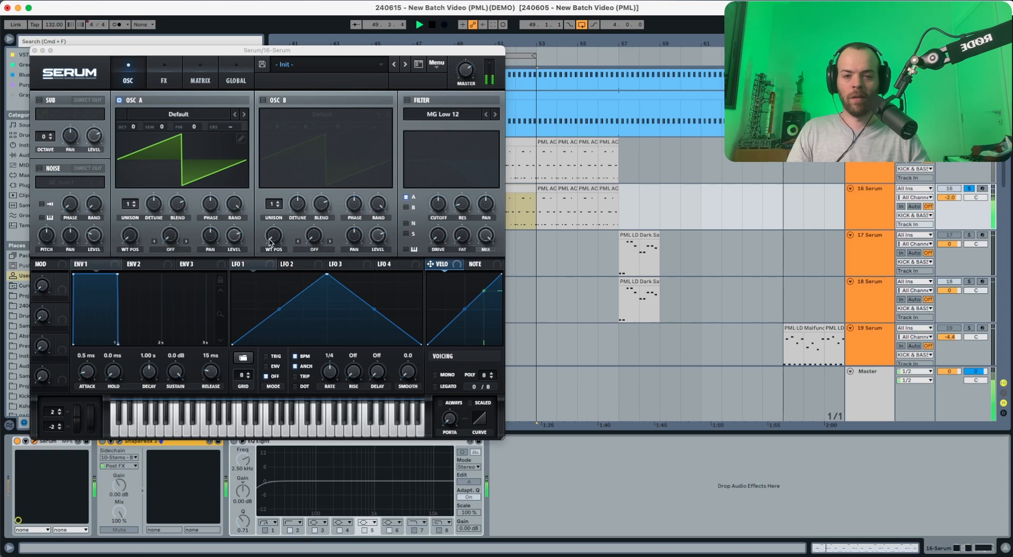
{"action": "key", "text": "space"}
{"action": "left_click", "coordinate": [153, 115]}
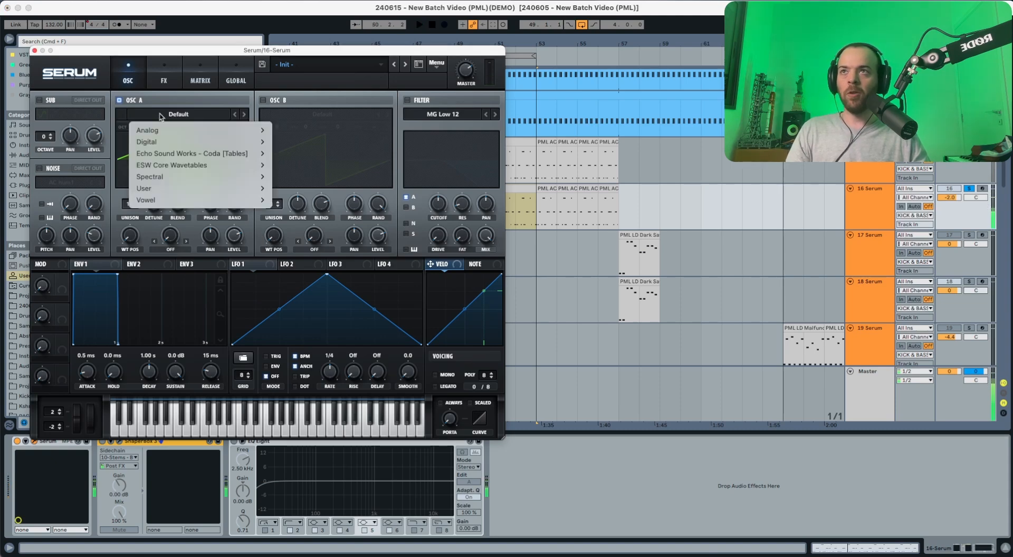
{"action": "mouse_move", "coordinate": [147, 130]}
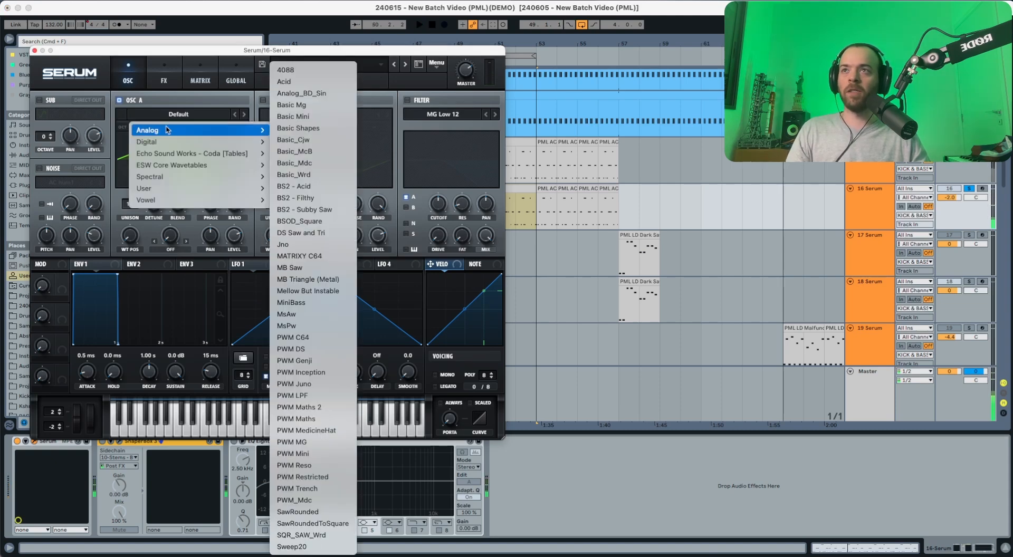
{"action": "left_click", "coordinate": [295, 152]}
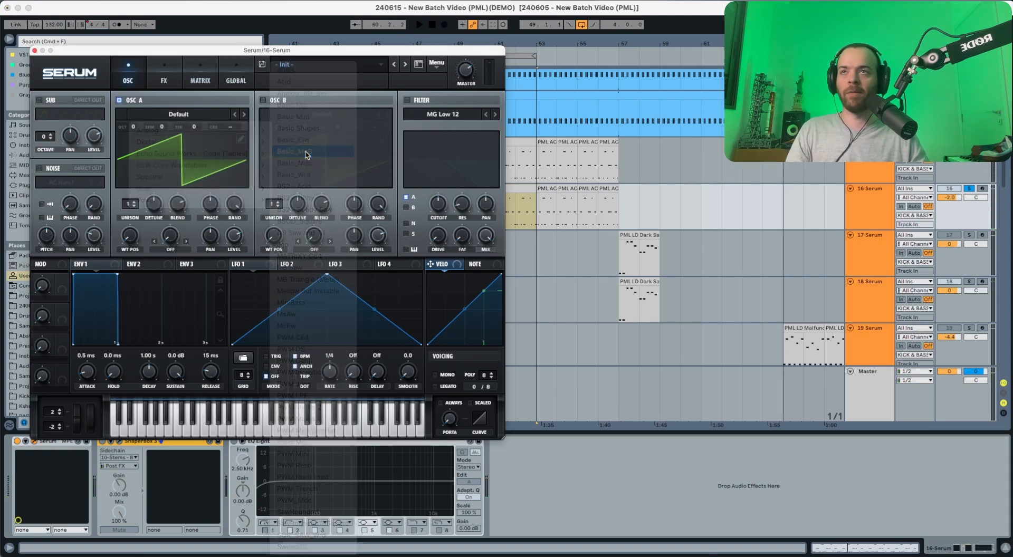
Step: Enable oscillator B with the Analog Basic Shapes wavetable and audition both oscillators
{"action": "left_click", "coordinate": [263, 100]}
{"action": "left_click", "coordinate": [322, 114]}
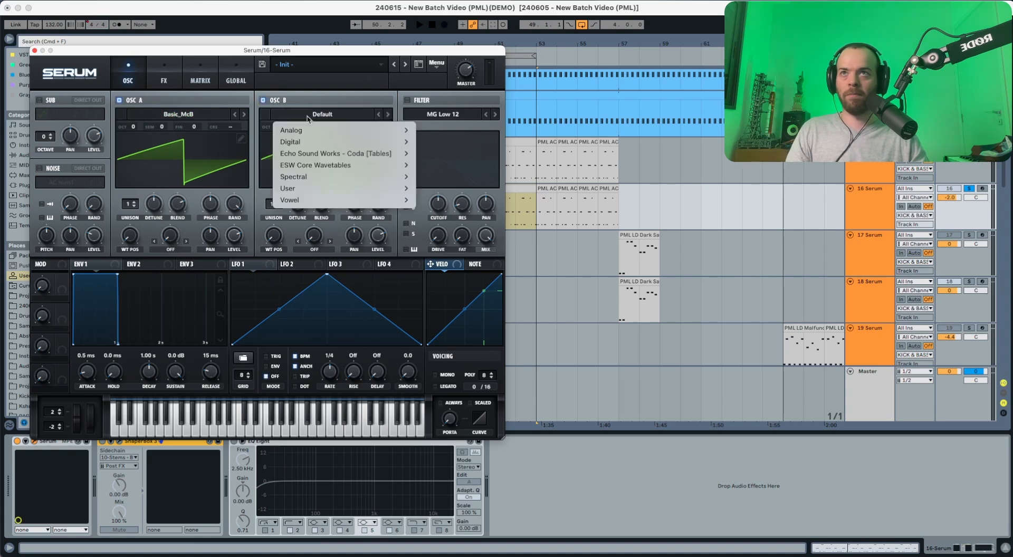
{"action": "mouse_move", "coordinate": [320, 130]}
{"action": "left_click", "coordinate": [463, 131]}
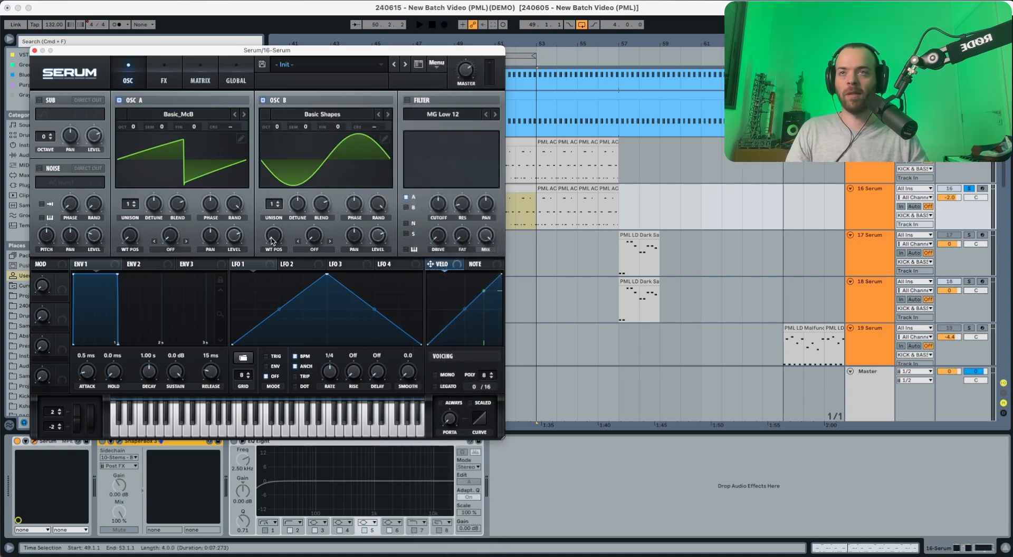
{"action": "key", "text": "space"}
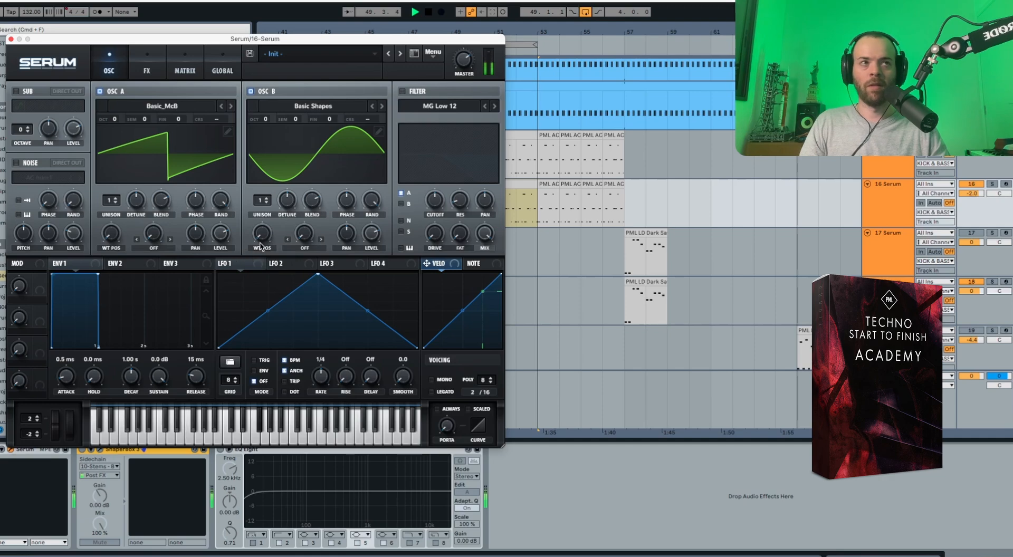
{"action": "key", "text": "space"}
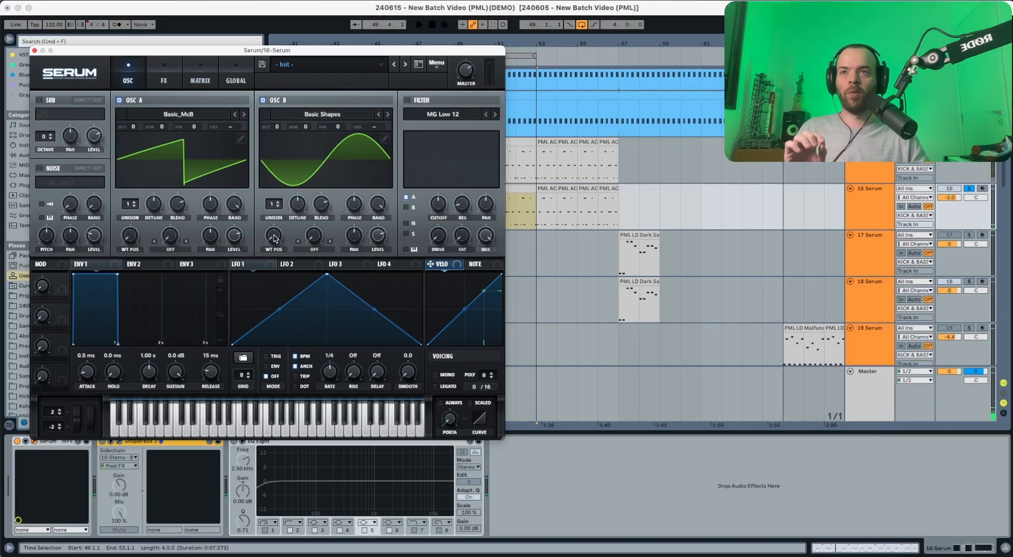
Step: Shift oscillator B's wavetable position to 2 (saw) and drop oscillator A an octave
{"action": "mouse_move", "coordinate": [275, 238]}
{"action": "left_click_drag", "start_coordinate": [275, 239], "coordinate": [277, 221]}
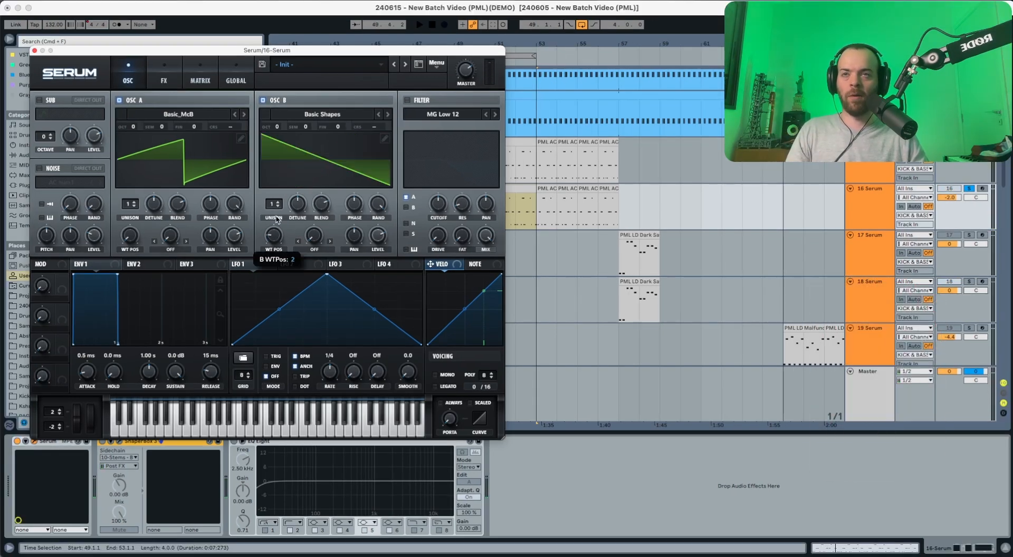
{"action": "key", "text": "space"}
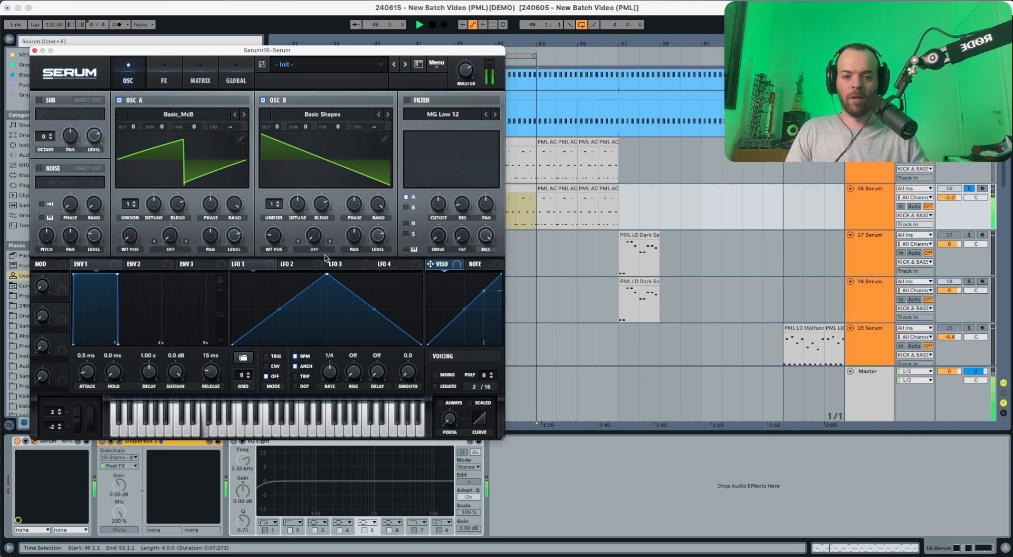
{"action": "key", "text": "space"}
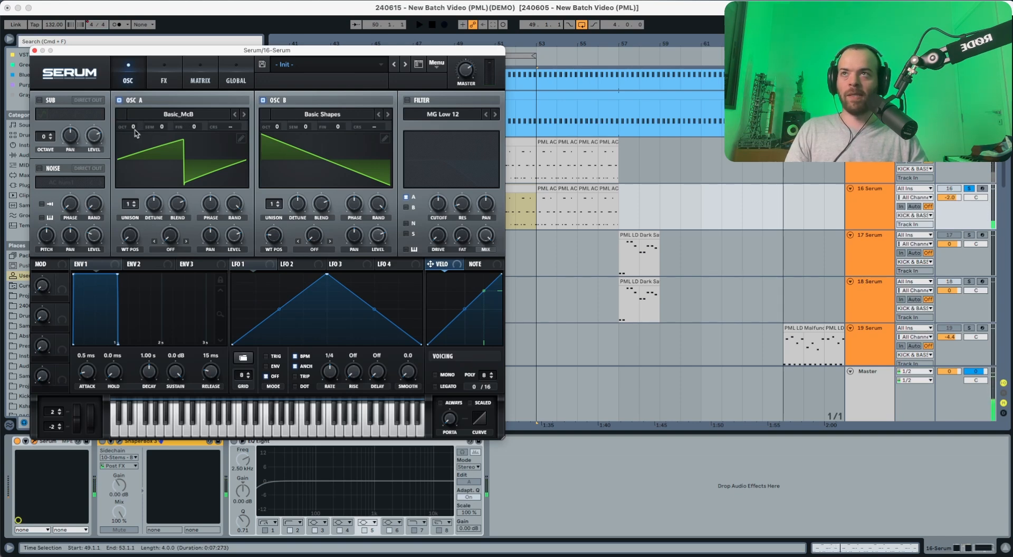
{"action": "mouse_move", "coordinate": [136, 130]}
{"action": "key", "text": "space"}
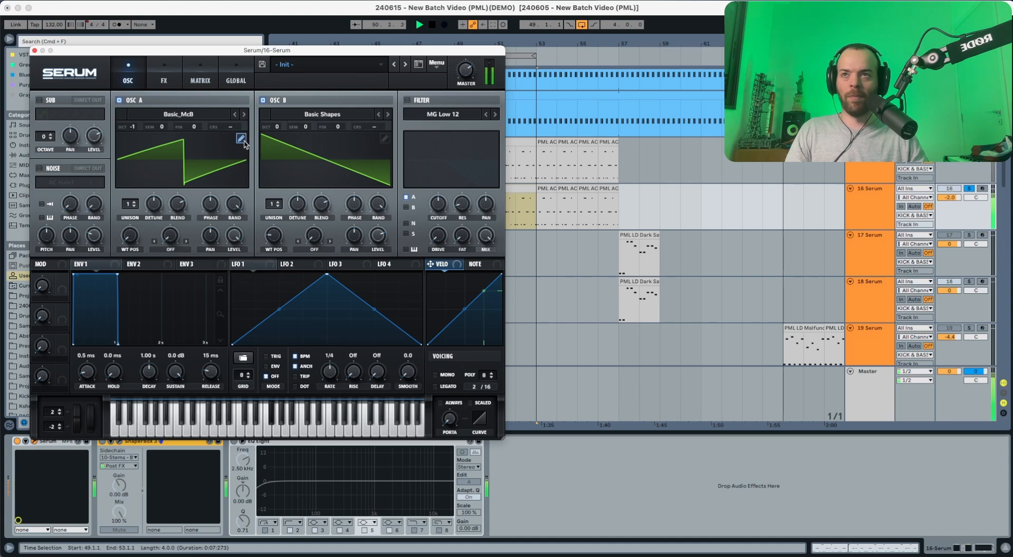
{"action": "key", "text": "space"}
Step: Lower oscillator B's level to about 30% and give it 2 unison voices
{"action": "mouse_move", "coordinate": [380, 237]}
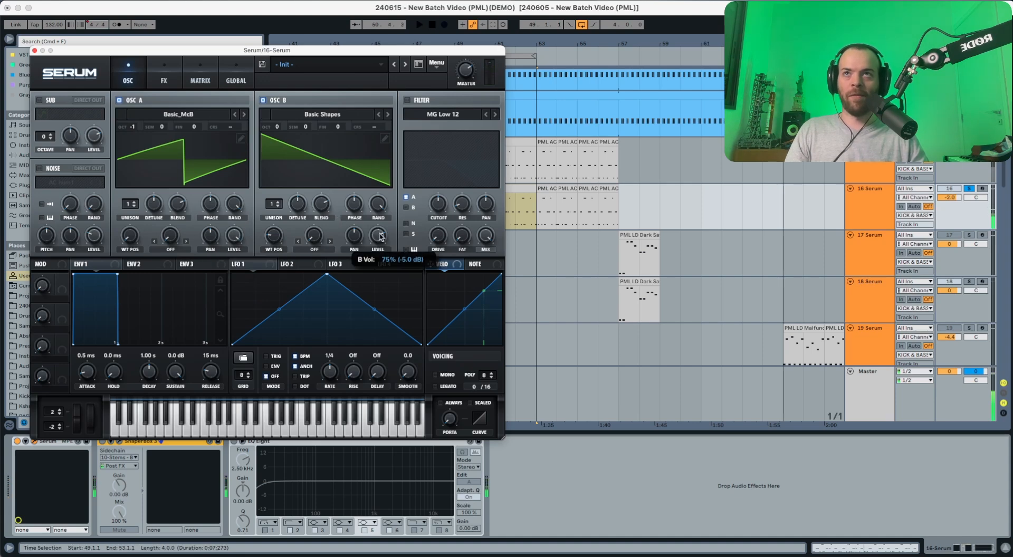
{"action": "key", "text": "space"}
{"action": "left_click_drag", "start_coordinate": [377, 263], "coordinate": [378, 286]}
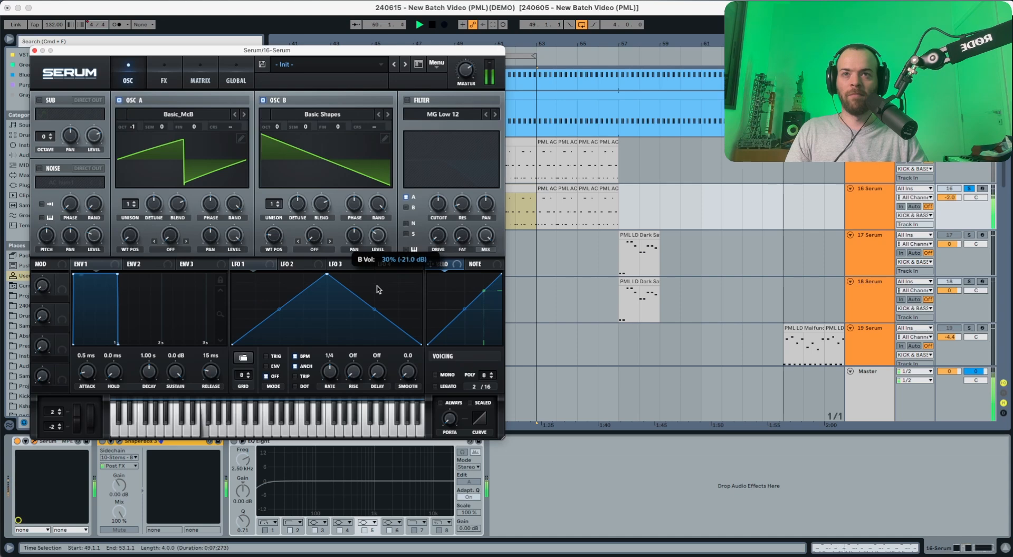
{"action": "key", "text": "space"}
{"action": "left_click_drag", "start_coordinate": [273, 206], "coordinate": [274, 201]}
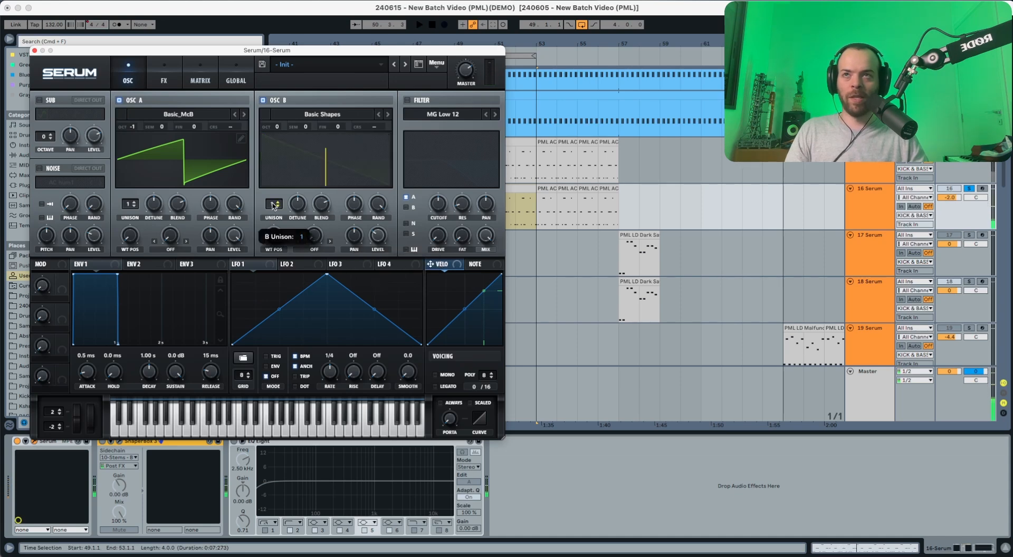
{"action": "key", "text": "space"}
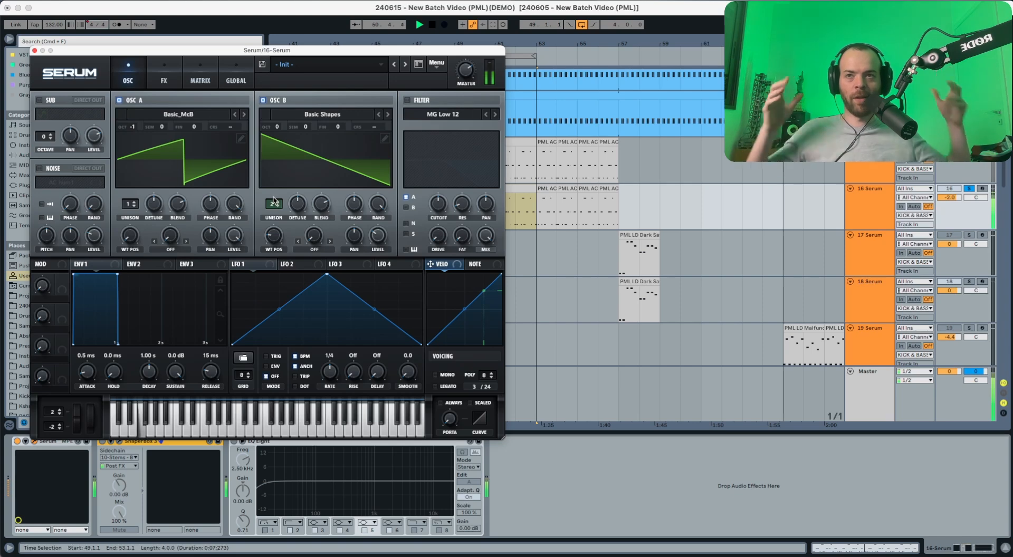
{"action": "key", "text": "space"}
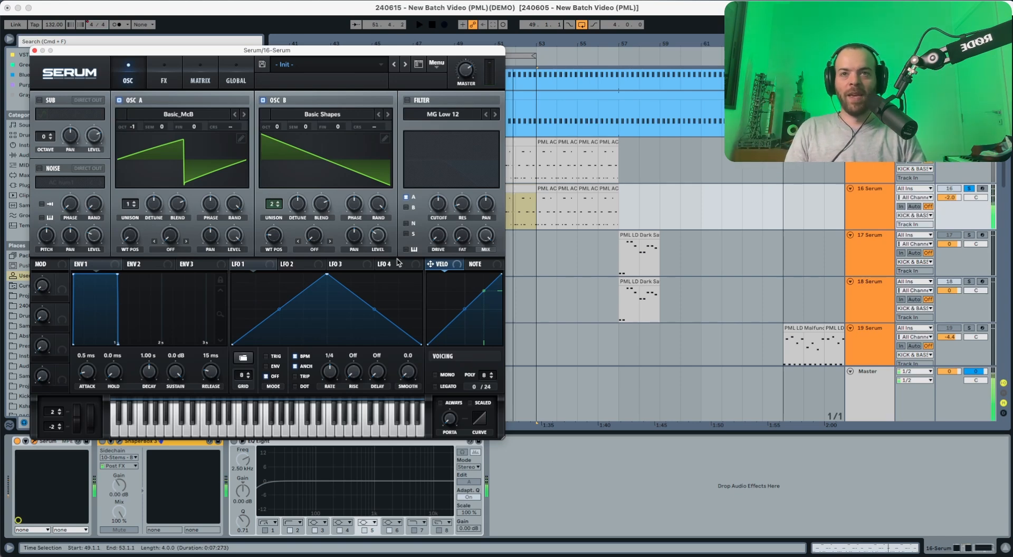
Step: Raise the portamento glide time to 118 ms
{"action": "mouse_move", "coordinate": [451, 424]}
{"action": "key", "text": "space"}
{"action": "left_click_drag", "start_coordinate": [453, 405], "coordinate": [453, 381]}
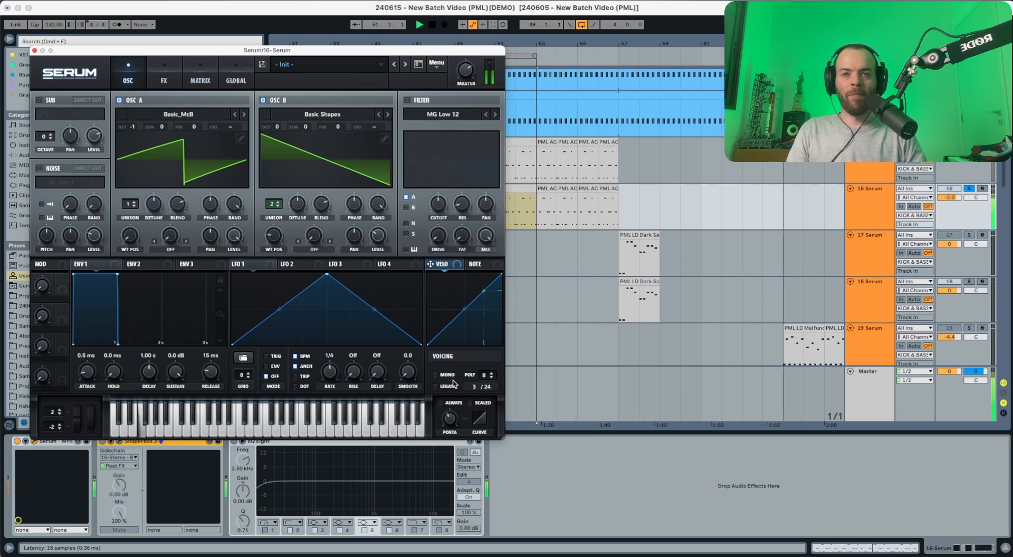
{"action": "key", "text": "space"}
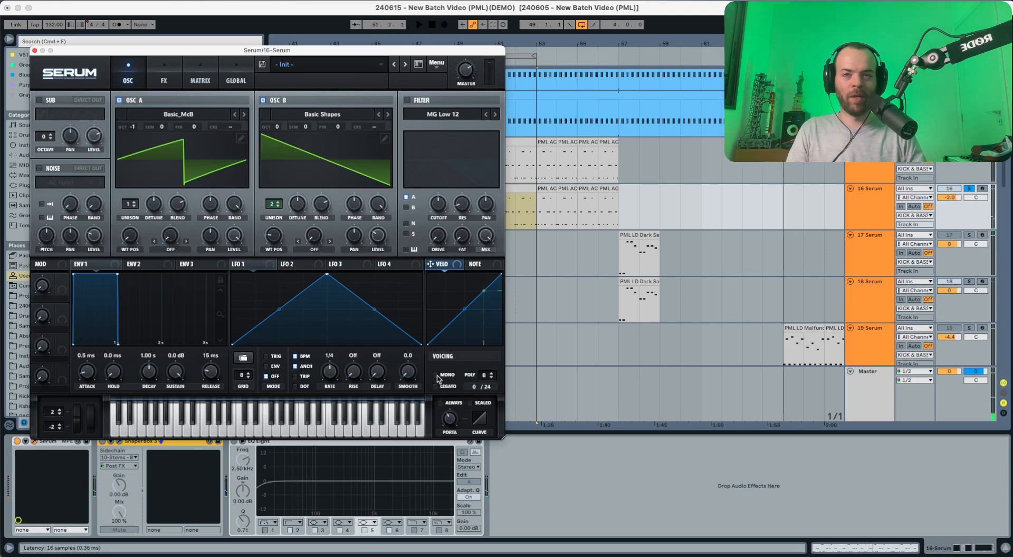
{"action": "left_click", "coordinate": [437, 375]}
{"action": "key", "text": "space"}
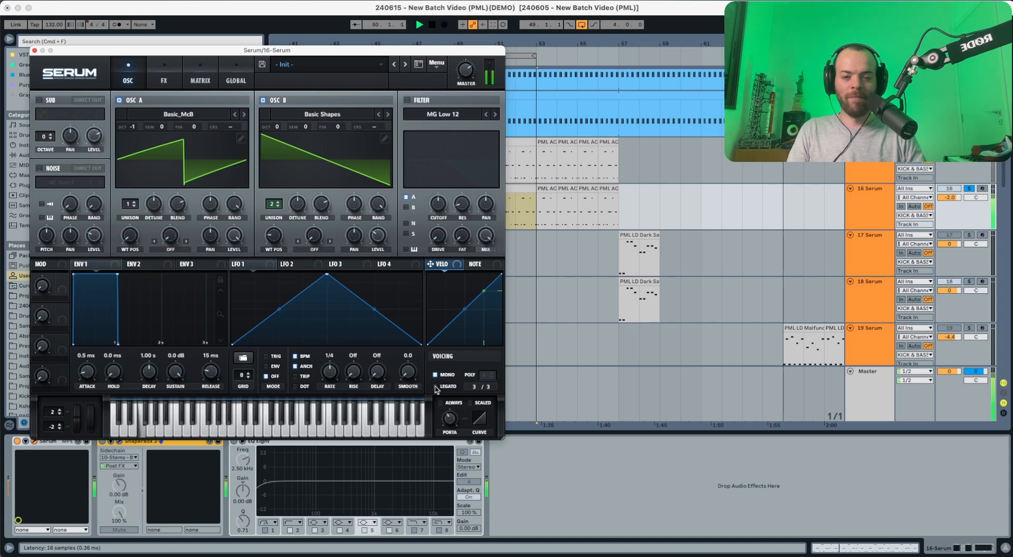
{"action": "key", "text": "space"}
{"action": "key", "text": "space"}
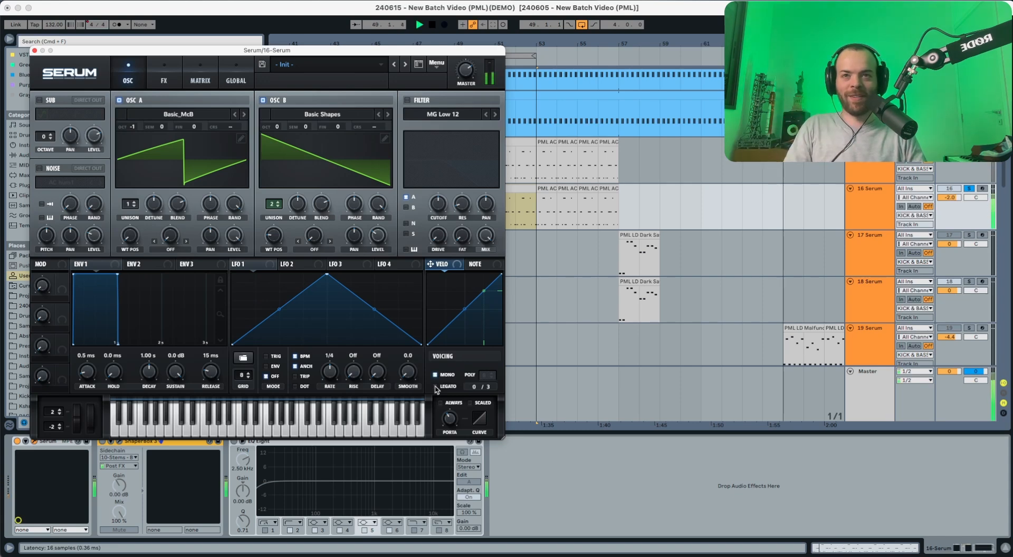
{"action": "key", "text": "space"}
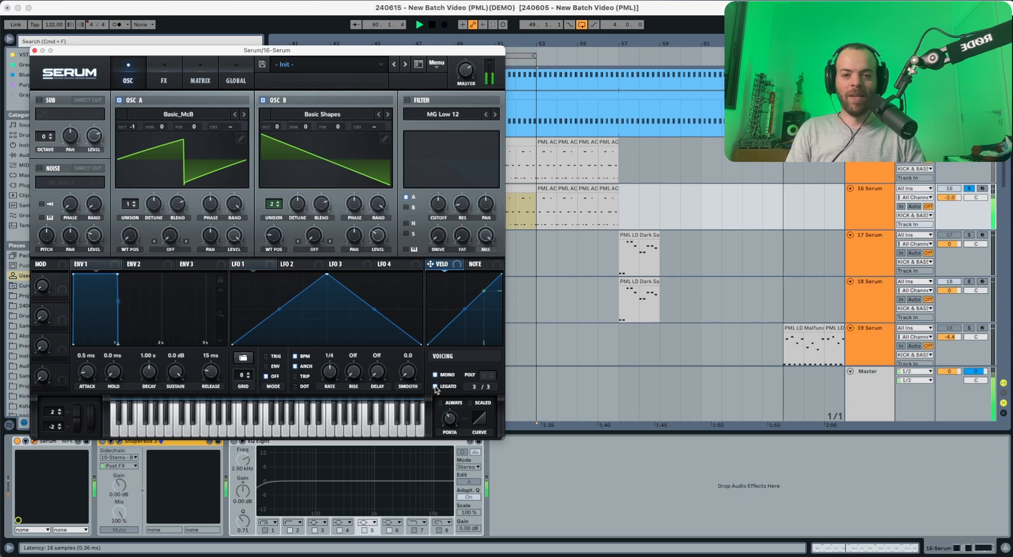
{"action": "key", "text": "space"}
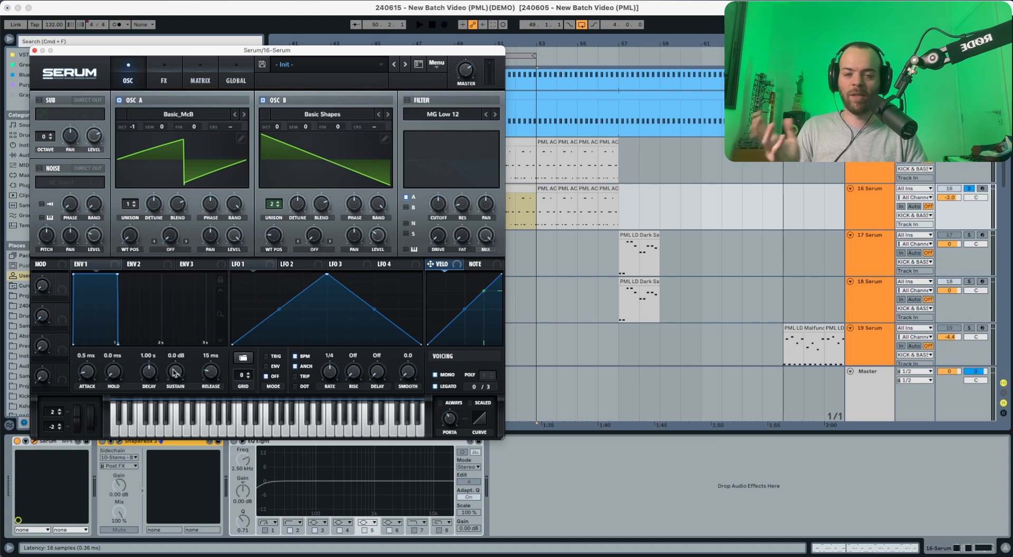
Step: Shape envelope 1 to -14.8 dB sustain, 800 ms decay and 64 ms release
{"action": "key", "text": "space"}
{"action": "left_click_drag", "start_coordinate": [175, 372], "coordinate": [167, 437]}
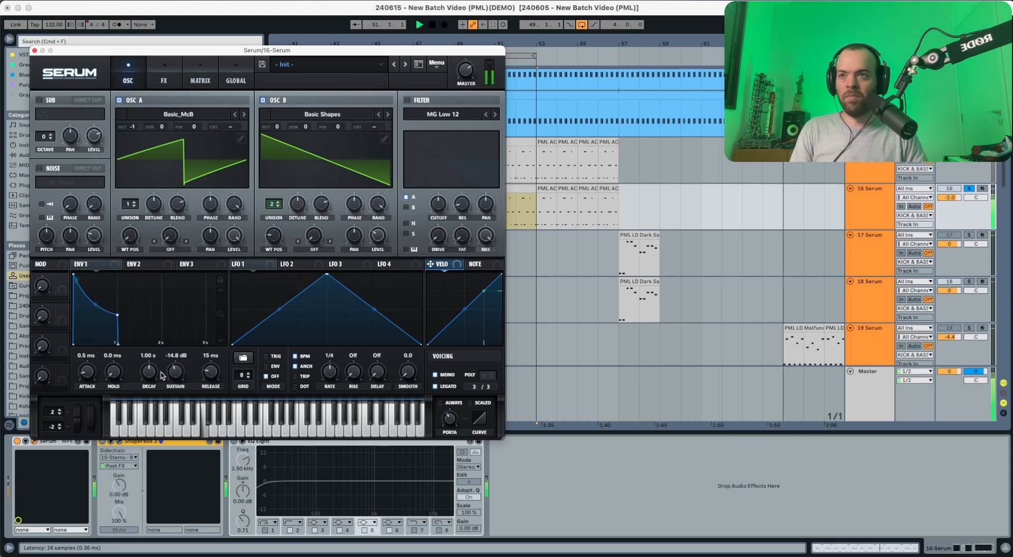
{"action": "key", "text": "space"}
{"action": "left_click_drag", "start_coordinate": [149, 371], "coordinate": [149, 375]}
{"action": "key", "text": "space"}
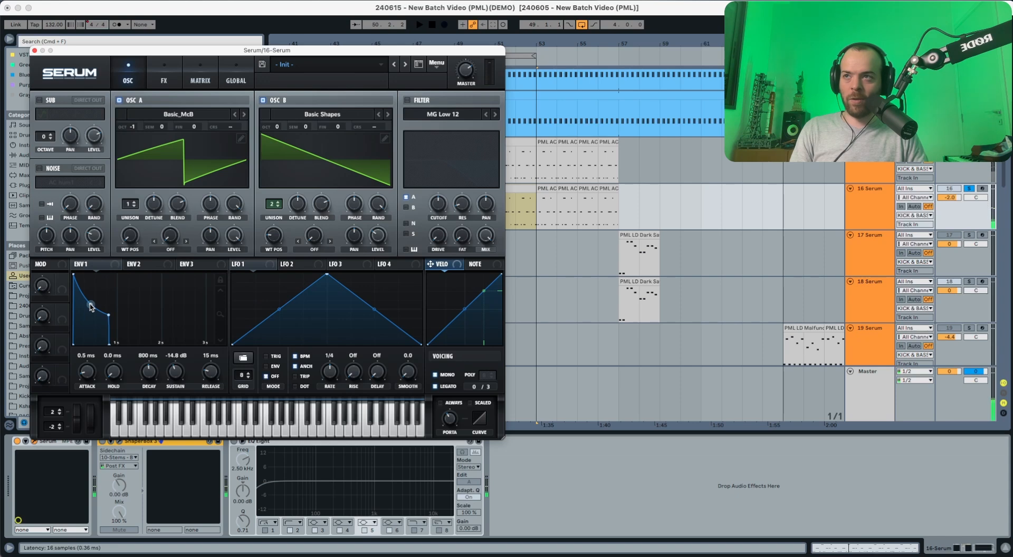
{"action": "key", "text": "space"}
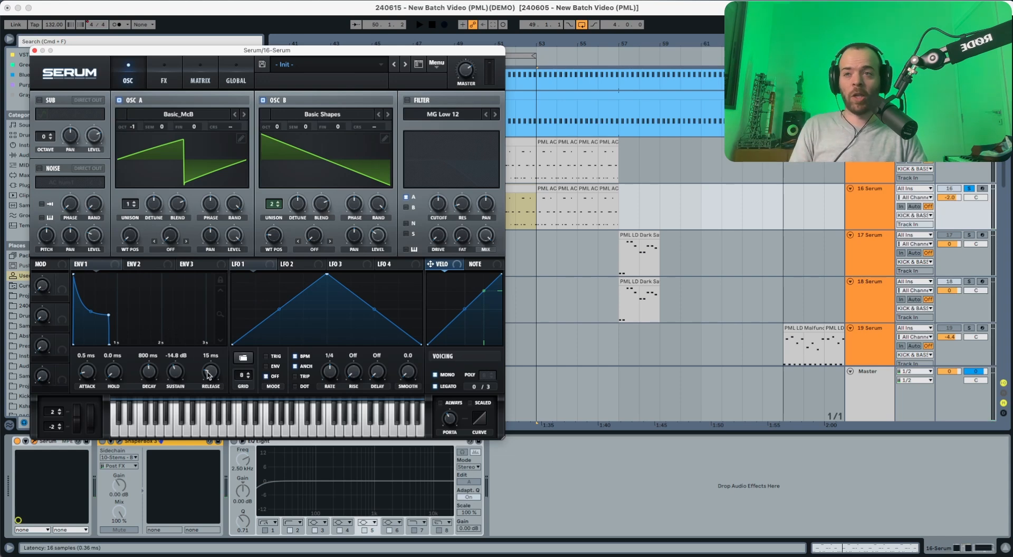
{"action": "key", "text": "space"}
{"action": "left_click_drag", "start_coordinate": [209, 375], "coordinate": [210, 370]}
{"action": "key", "text": "space"}
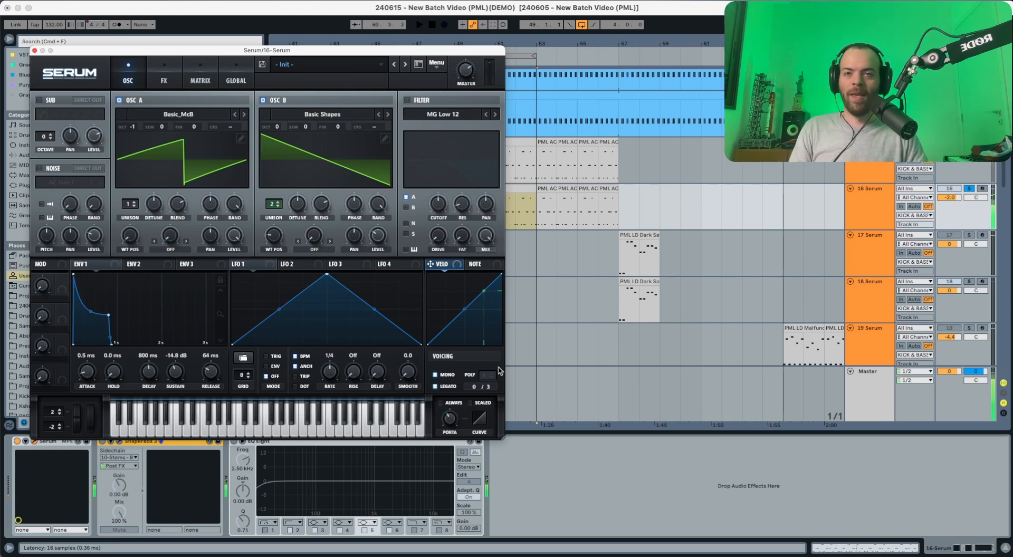
Step: Switch the Serum patch to mono voicing and audition it
{"action": "key", "text": "space"}
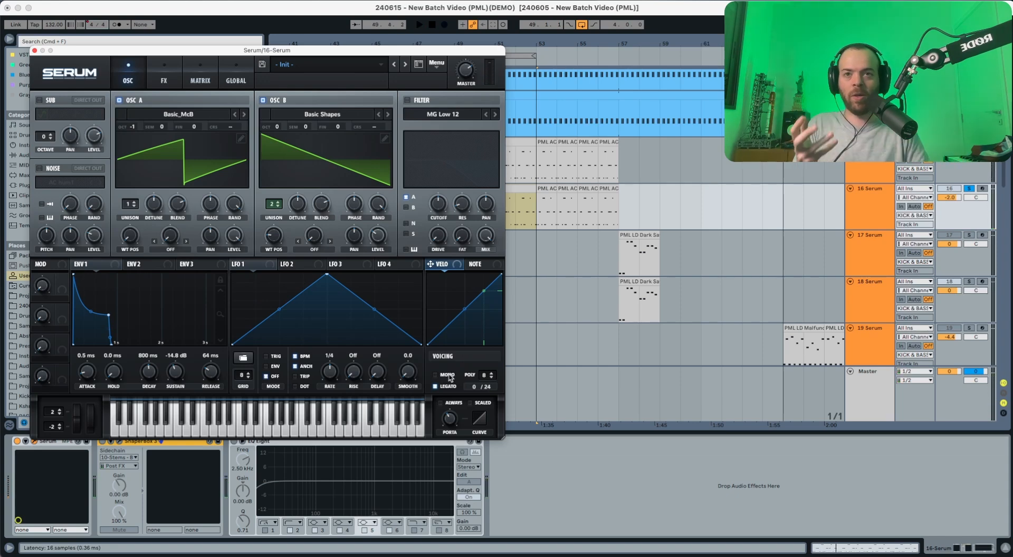
{"action": "left_click", "coordinate": [447, 375]}
{"action": "key", "text": "space"}
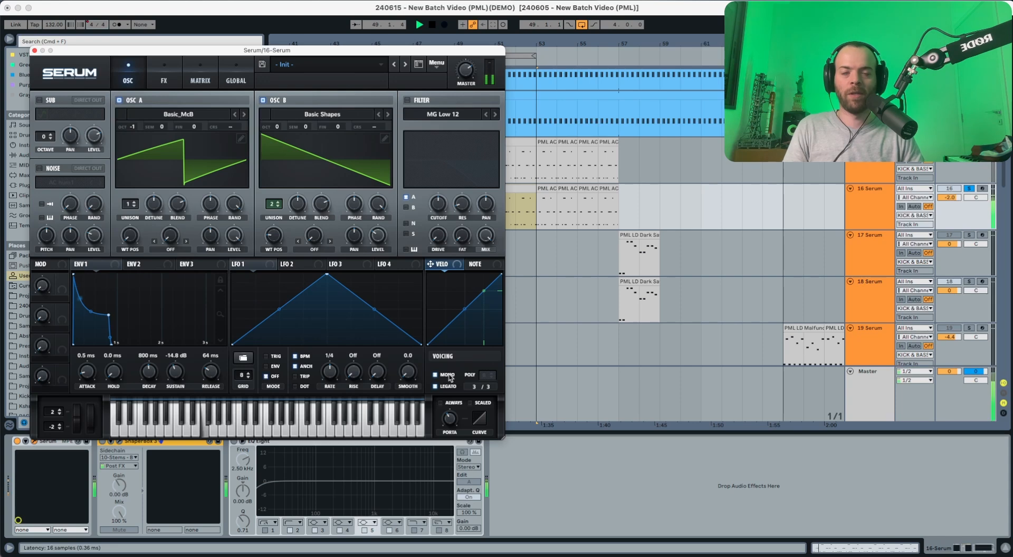
{"action": "key", "text": "space"}
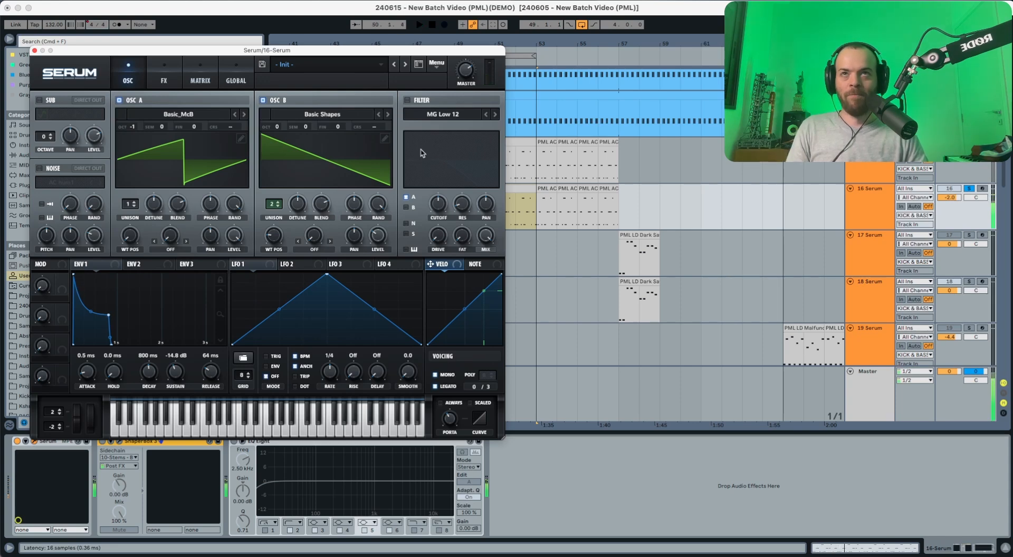
Step: Enable Serum's filter as Normal Band 24 with cutoff lowered to about 270 Hz
{"action": "left_click", "coordinate": [406, 101]}
{"action": "left_click", "coordinate": [447, 114]}
{"action": "mouse_move", "coordinate": [448, 130]}
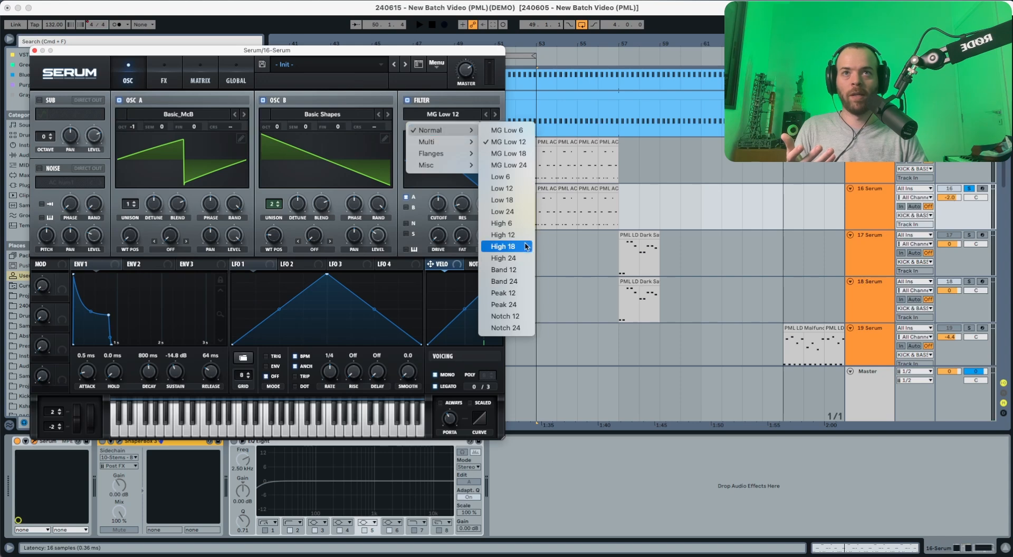
{"action": "left_click", "coordinate": [524, 281]}
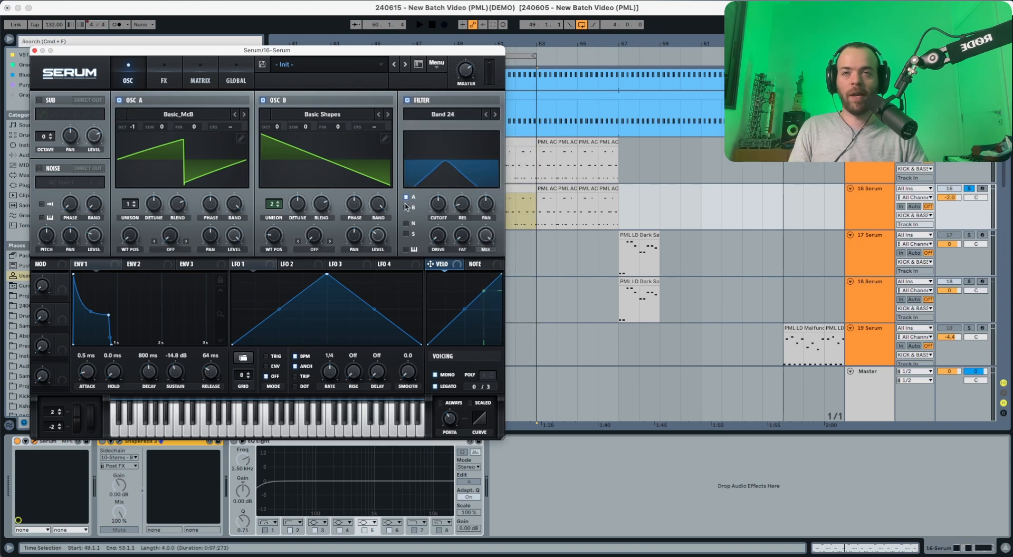
{"action": "key", "text": "space"}
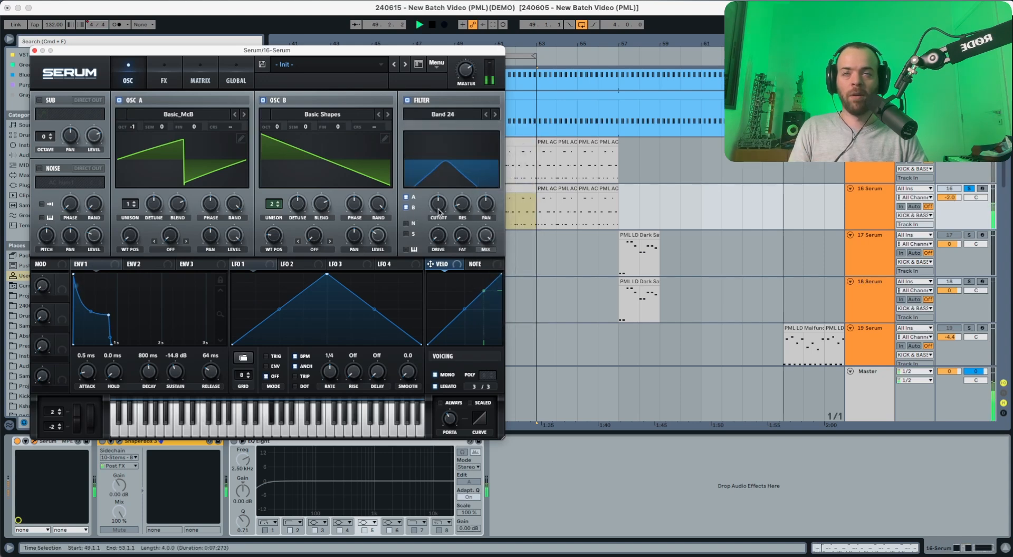
{"action": "key", "text": "space"}
{"action": "left_click_drag", "start_coordinate": [439, 209], "coordinate": [431, 232]}
{"action": "key", "text": "space"}
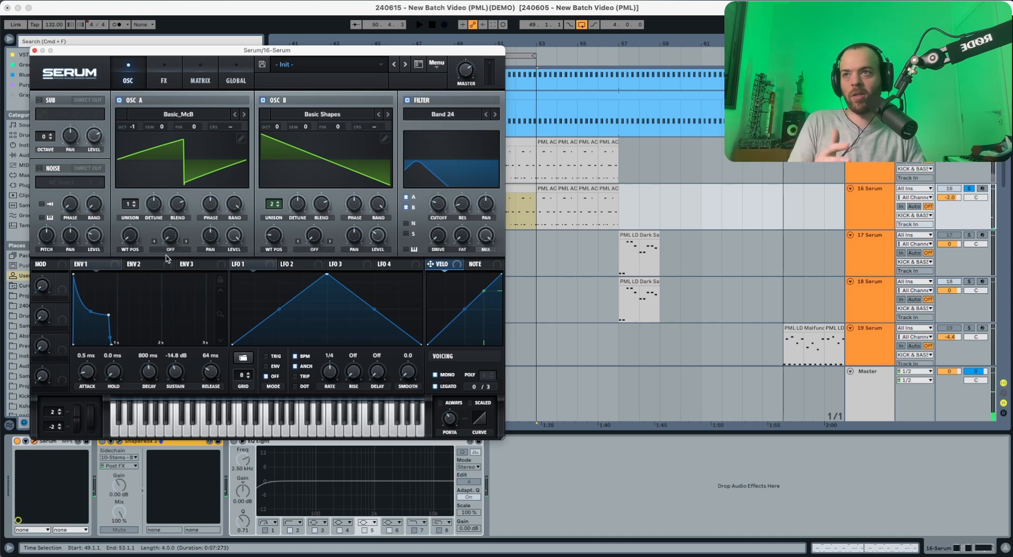
Step: Route envelope 1 to the filter cutoff and raise resonance to about 53%
{"action": "left_click_drag", "start_coordinate": [115, 266], "coordinate": [430, 228]}
{"action": "key", "text": "space"}
{"action": "key", "text": "space"}
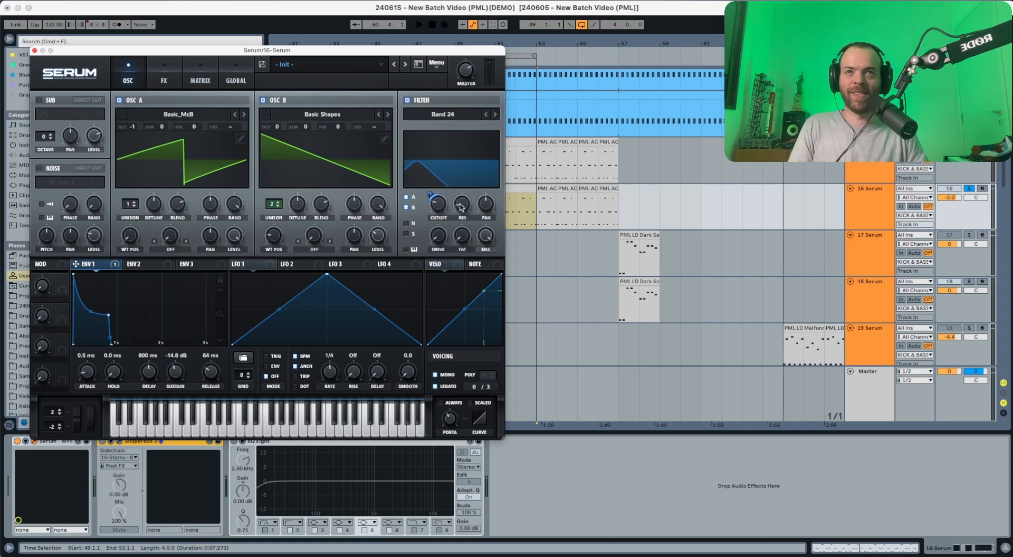
{"action": "key", "text": "space"}
{"action": "left_click_drag", "start_coordinate": [461, 209], "coordinate": [467, 162]}
{"action": "key", "text": "space"}
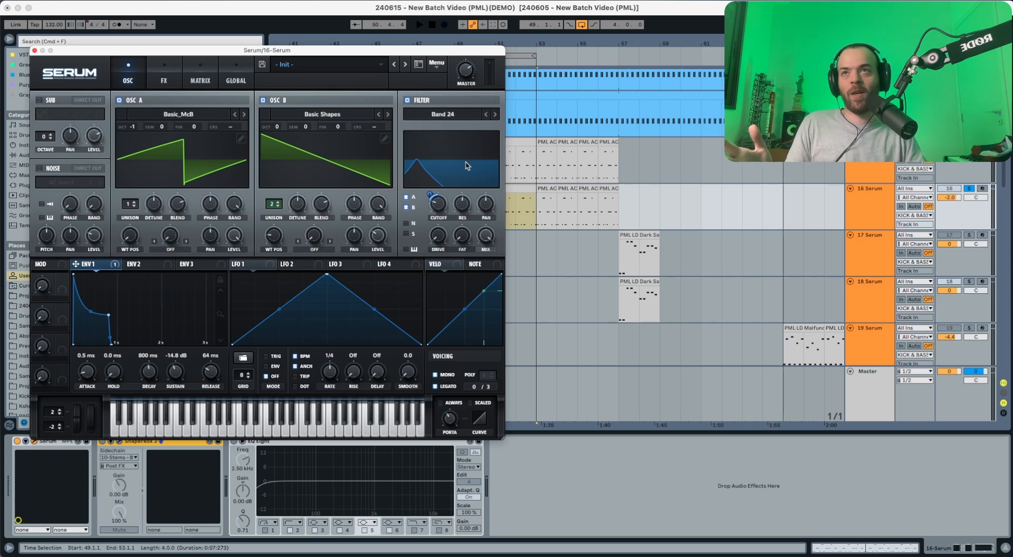
Step: Reorder Serum's effects to Distortion, EQ, Compressor, Delay, Reverb
{"action": "left_click", "coordinate": [162, 79]}
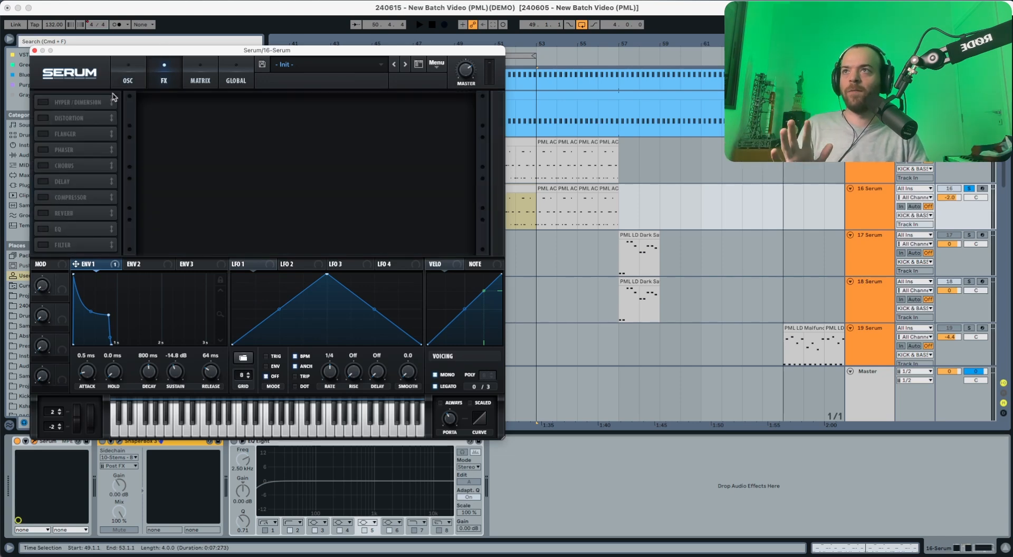
{"action": "left_click_drag", "start_coordinate": [75, 116], "coordinate": [77, 100]}
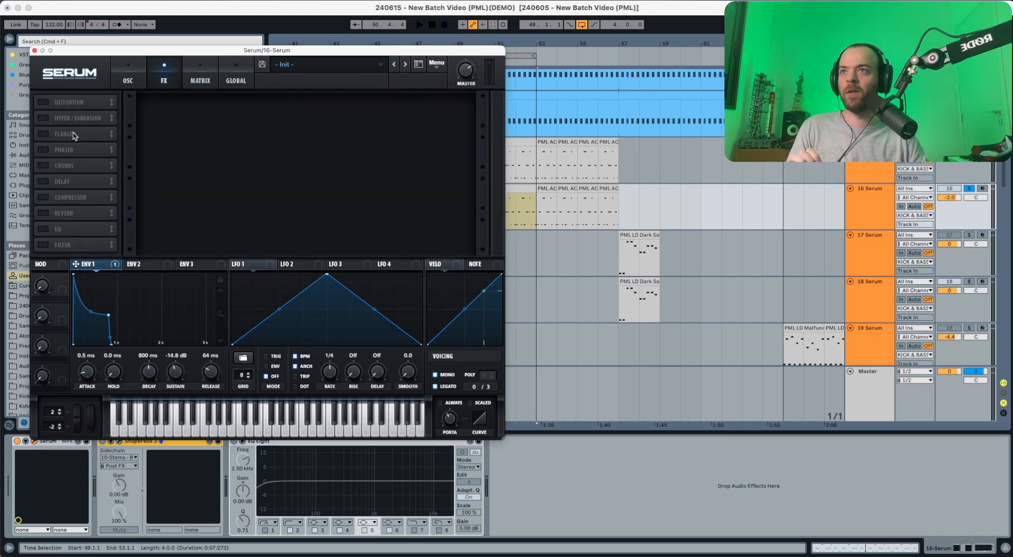
{"action": "left_click_drag", "start_coordinate": [70, 228], "coordinate": [82, 131]}
{"action": "left_click_drag", "start_coordinate": [79, 217], "coordinate": [81, 167]}
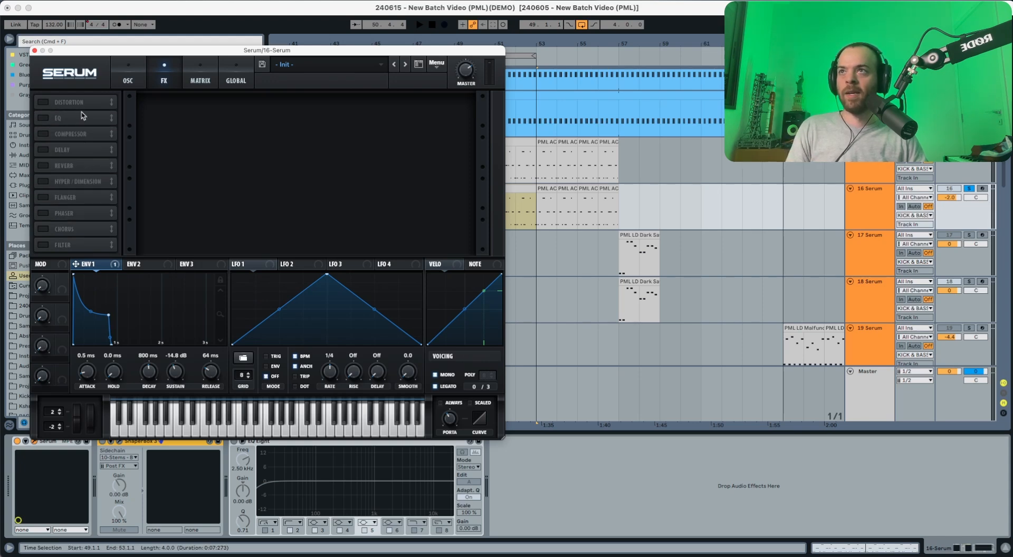
Step: Enable Tube distortion with its filter near 808 Hz and drive around 95%
{"action": "left_click", "coordinate": [43, 101]}
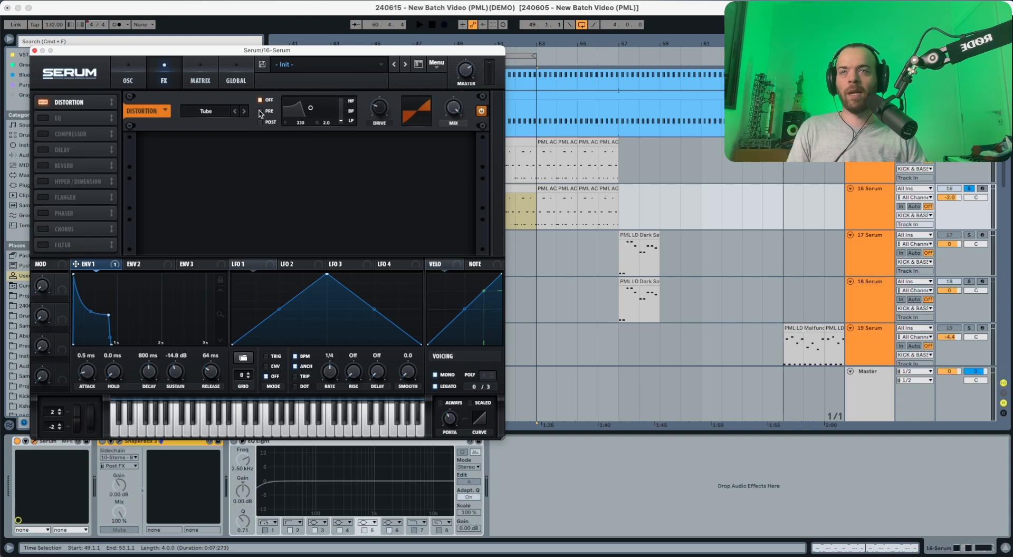
{"action": "key", "text": "space"}
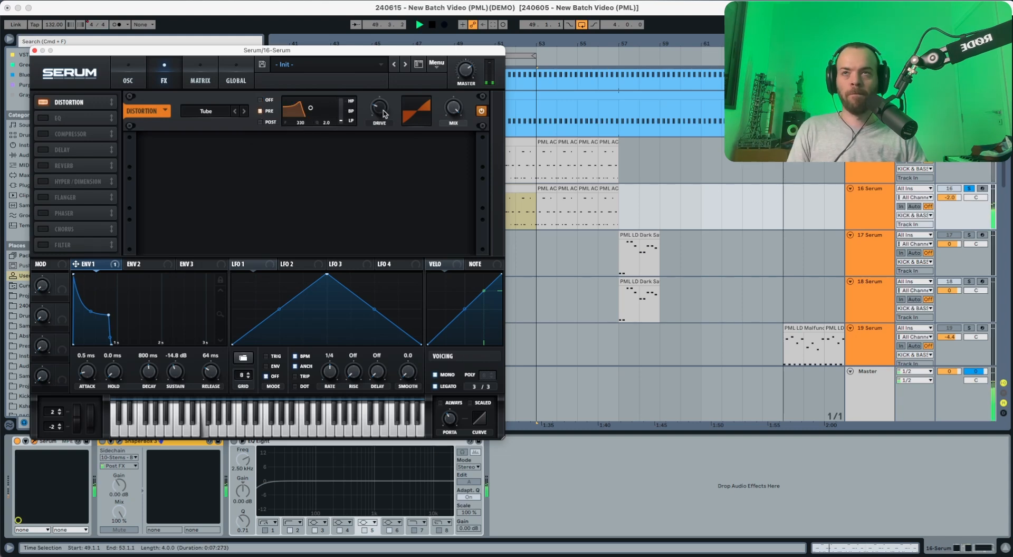
{"action": "key", "text": "space"}
{"action": "left_click_drag", "start_coordinate": [300, 122], "coordinate": [331, 134]}
{"action": "key", "text": "space"}
{"action": "left_click_drag", "start_coordinate": [384, 81], "coordinate": [393, 40]}
{"action": "key", "text": "space"}
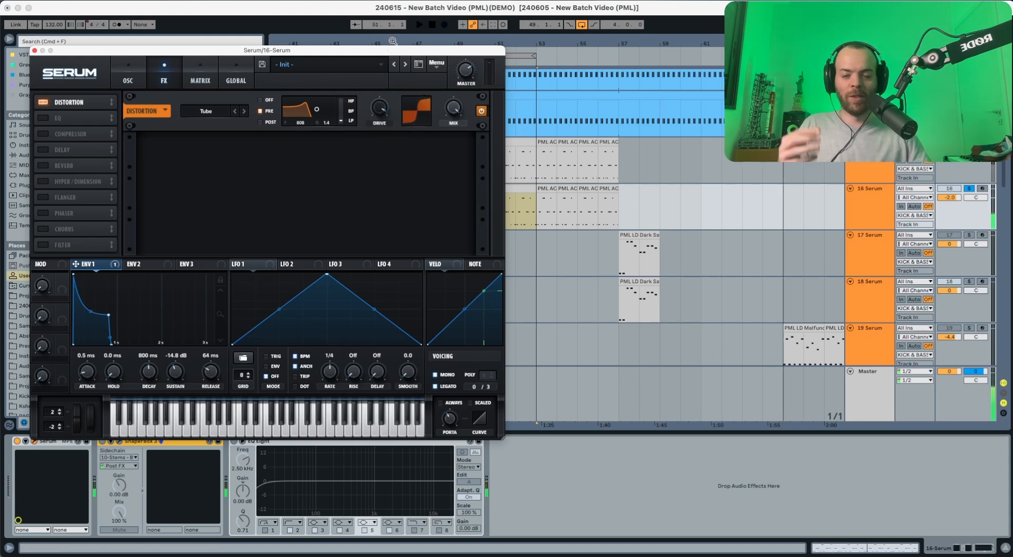
{"action": "key", "text": "space"}
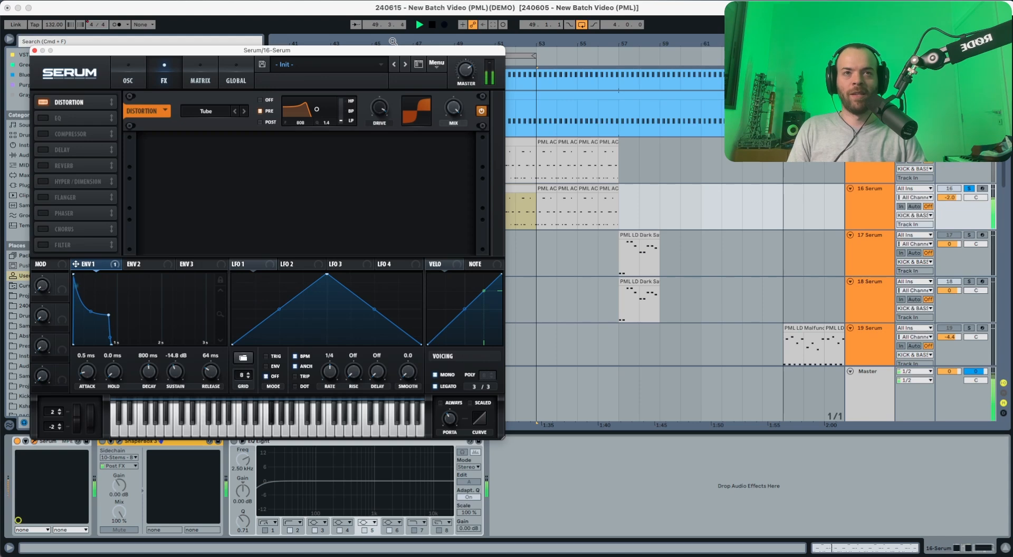
Step: Enable the EQ with a low-cut low band at 51% Q and a peak high band
{"action": "key", "text": "space"}
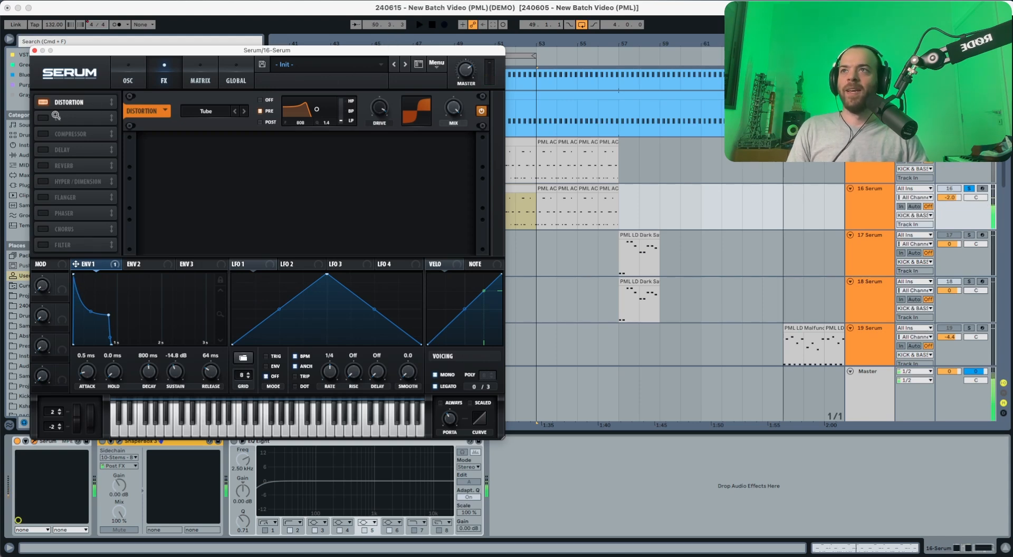
{"action": "left_click", "coordinate": [43, 118]}
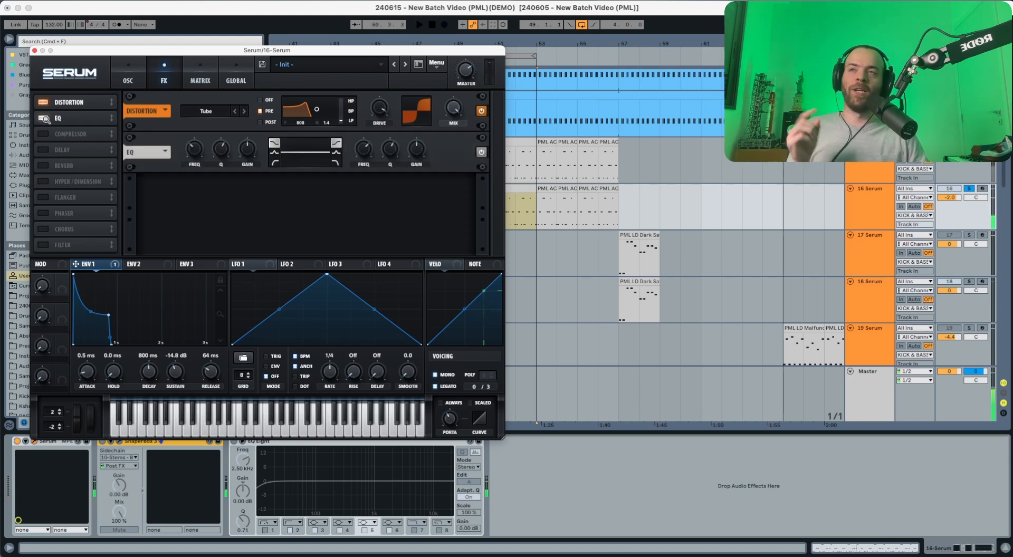
{"action": "left_click", "coordinate": [274, 163]}
{"action": "left_click", "coordinate": [336, 152]}
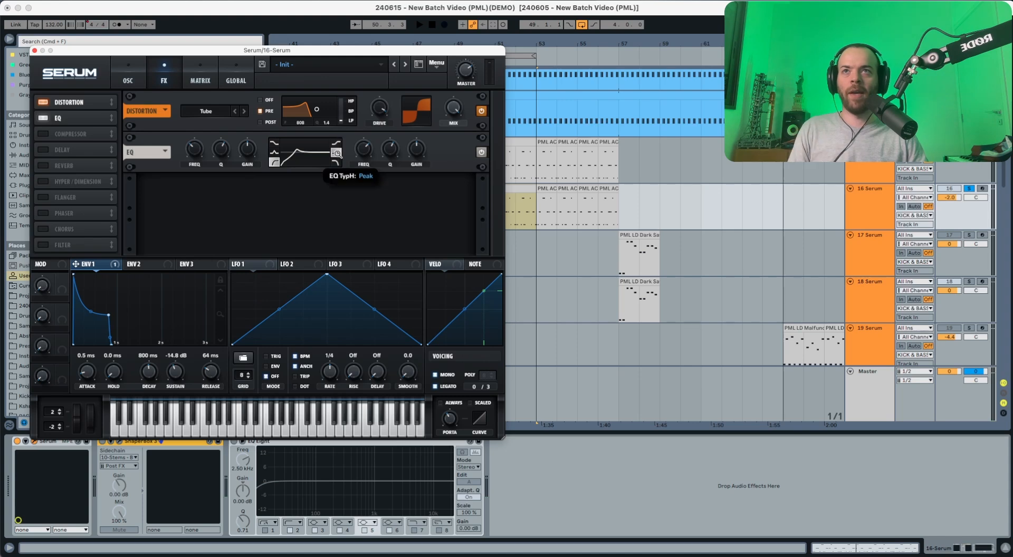
{"action": "left_click_drag", "start_coordinate": [224, 152], "coordinate": [222, 163]}
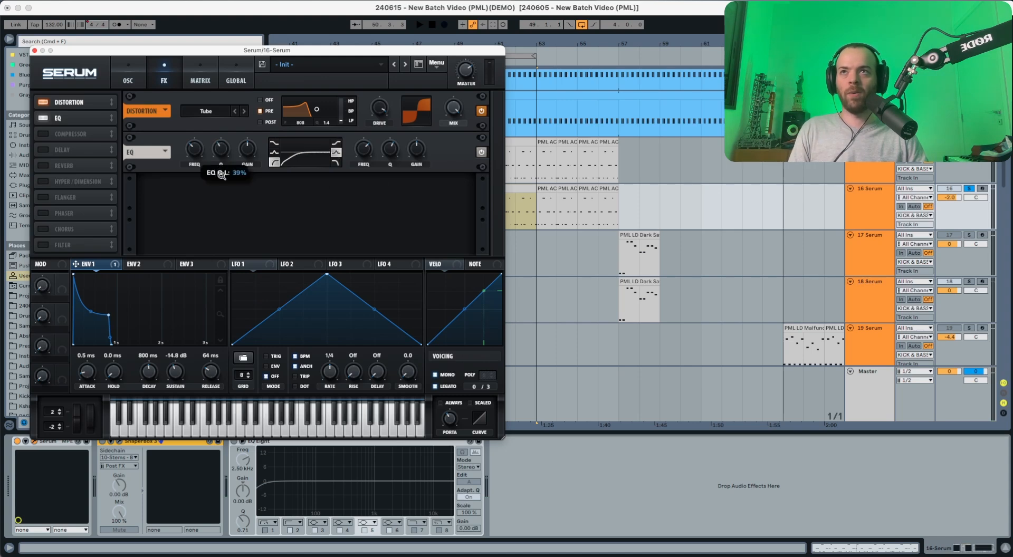
{"action": "key", "text": "space"}
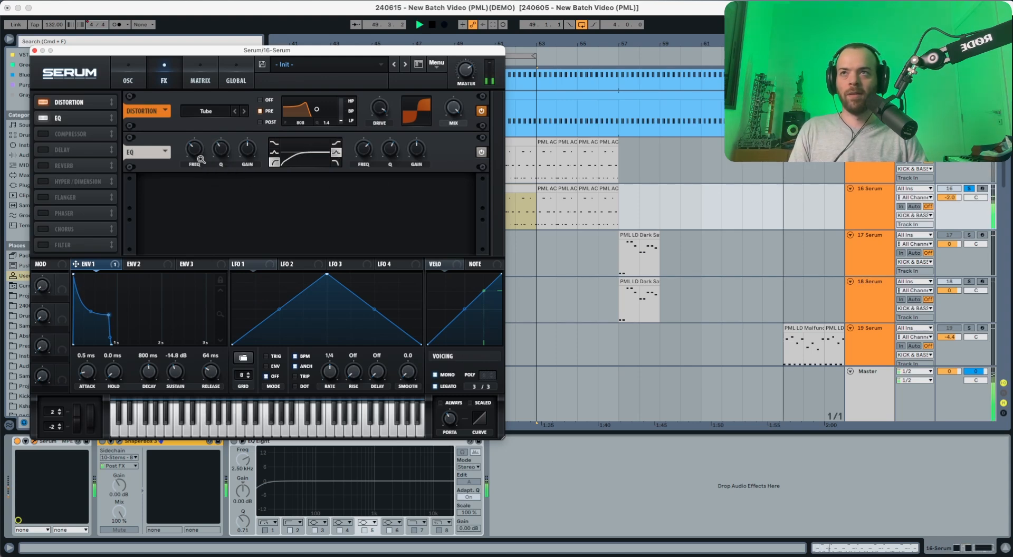
{"action": "key", "text": "space"}
{"action": "left_click_drag", "start_coordinate": [199, 150], "coordinate": [198, 162]}
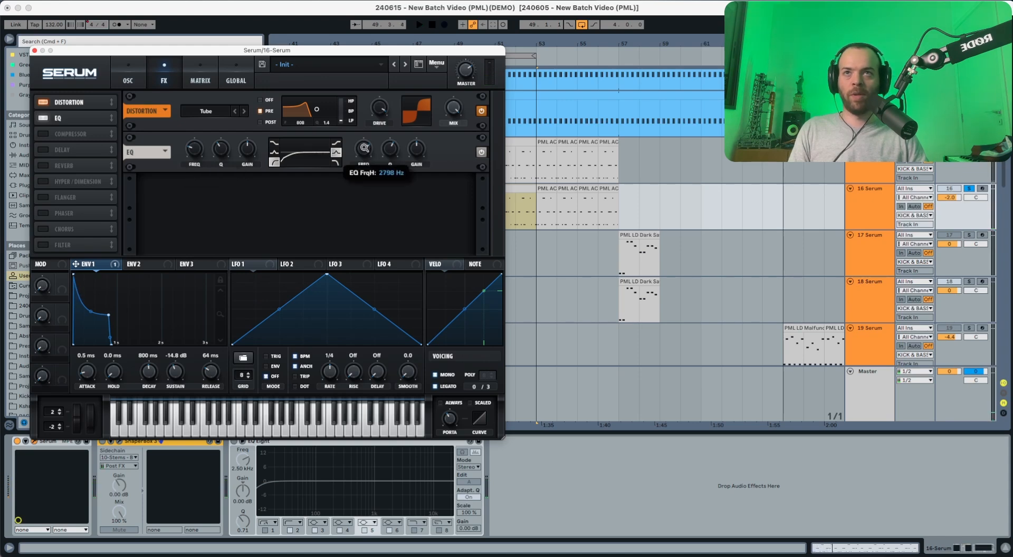
{"action": "key", "text": "space"}
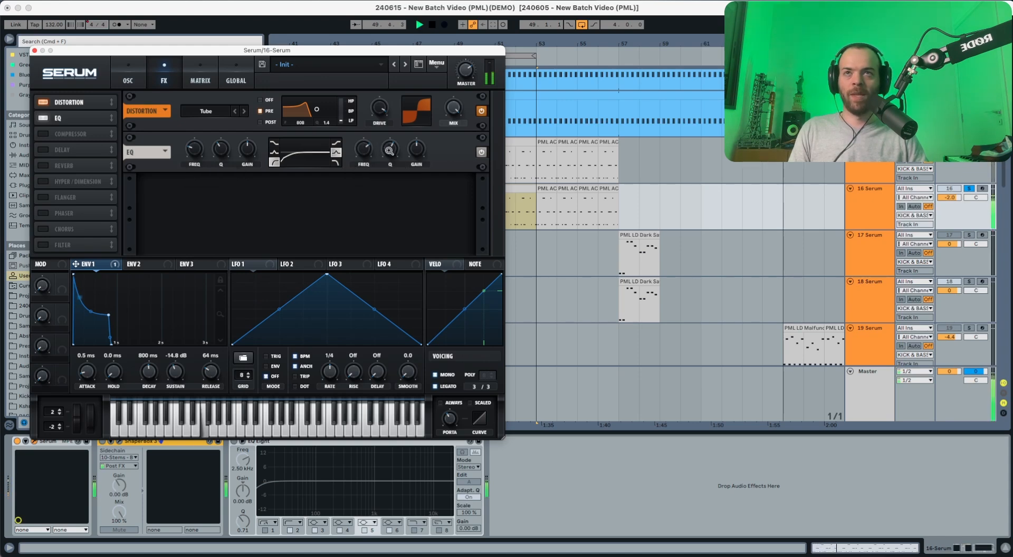
{"action": "key", "text": "space"}
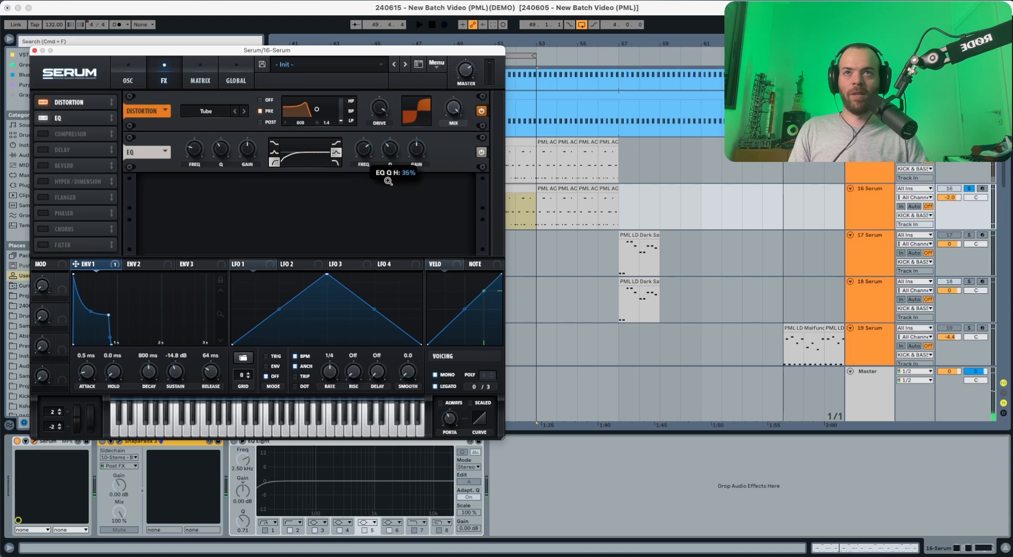
{"action": "key", "text": "space"}
Step: Widen the EQ high band to about 39% Q and boost it to about 6.8 dB
{"action": "left_click_drag", "start_coordinate": [388, 181], "coordinate": [389, 177]}
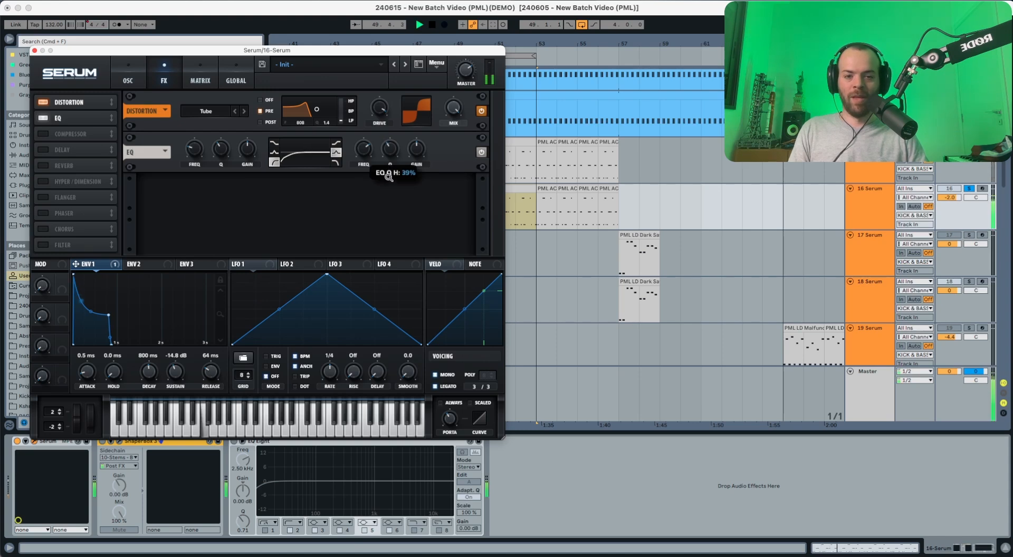
{"action": "mouse_move", "coordinate": [414, 150]}
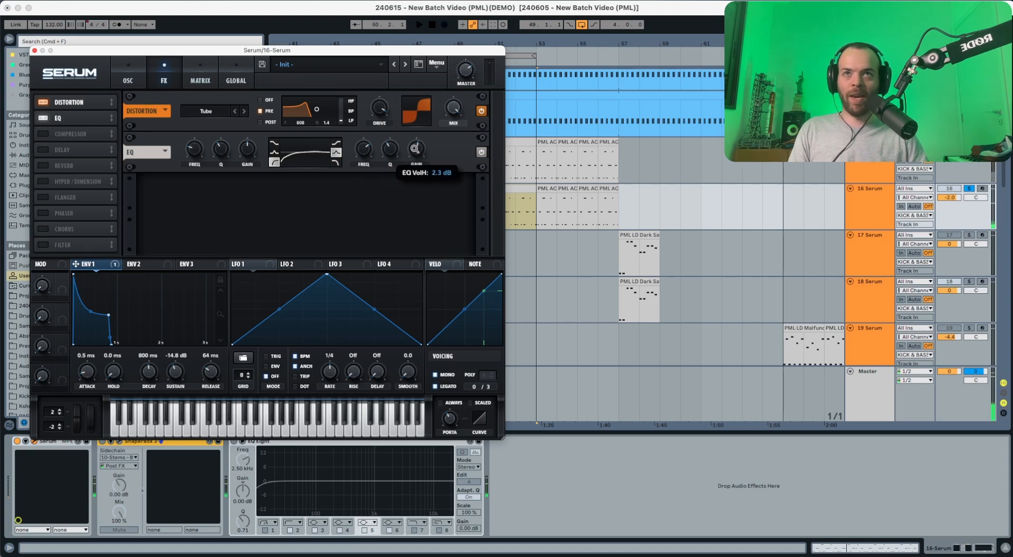
{"action": "left_click_drag", "start_coordinate": [415, 149], "coordinate": [415, 147]}
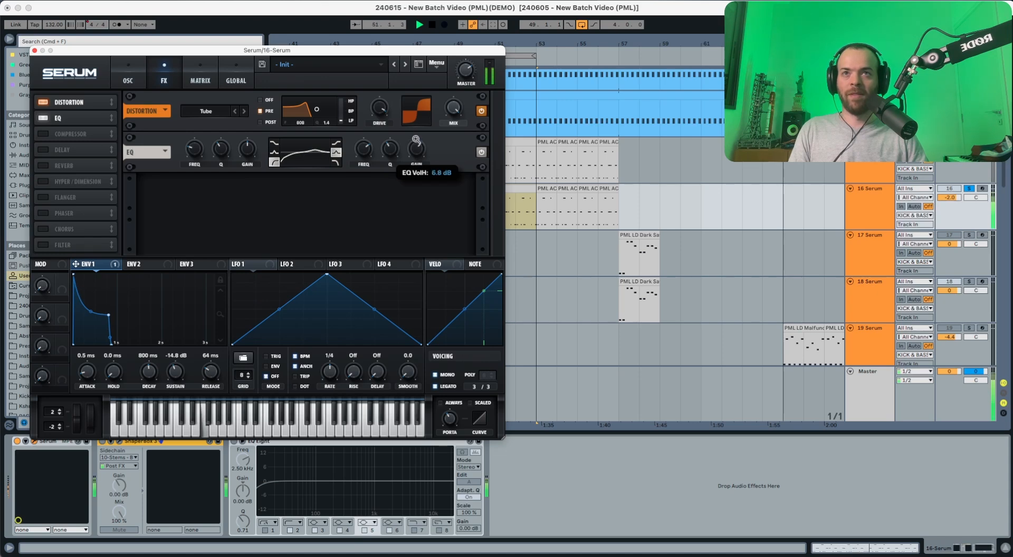
{"action": "left_click_drag", "start_coordinate": [416, 140], "coordinate": [416, 141]}
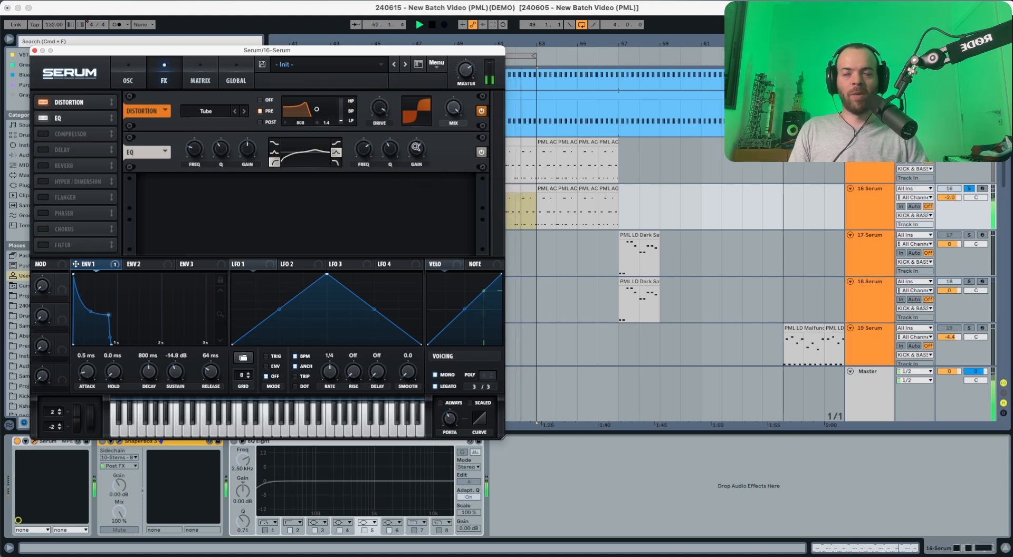
{"action": "key", "text": "space"}
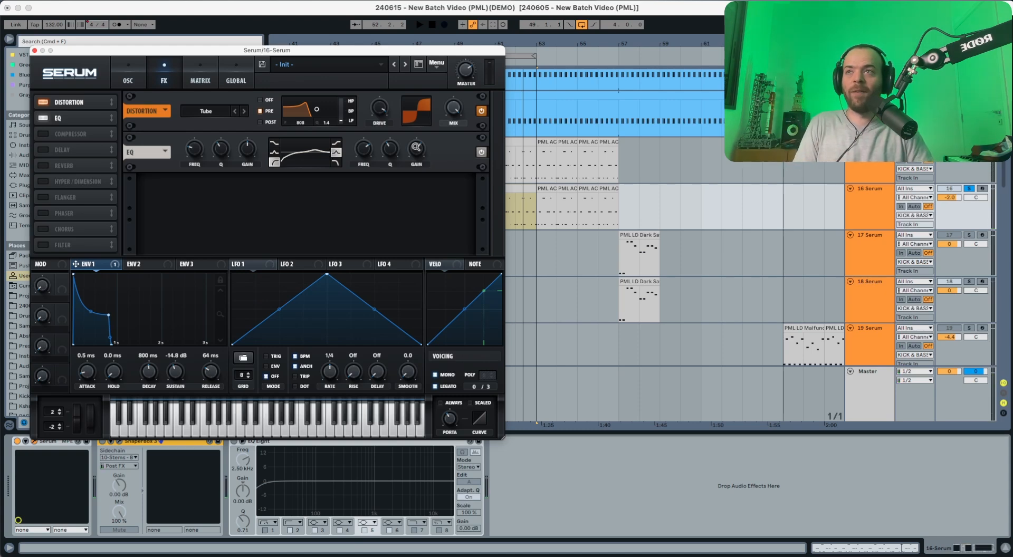
Step: Enable Serum's compressor in multiband mode and raise its high, mid and low band amounts
{"action": "left_click", "coordinate": [46, 133]}
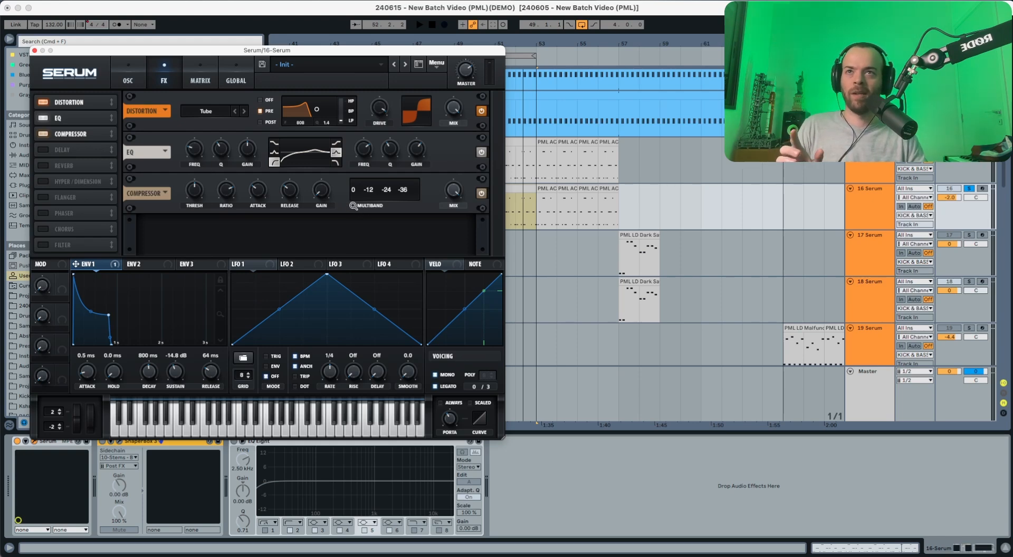
{"action": "left_click", "coordinate": [352, 205]}
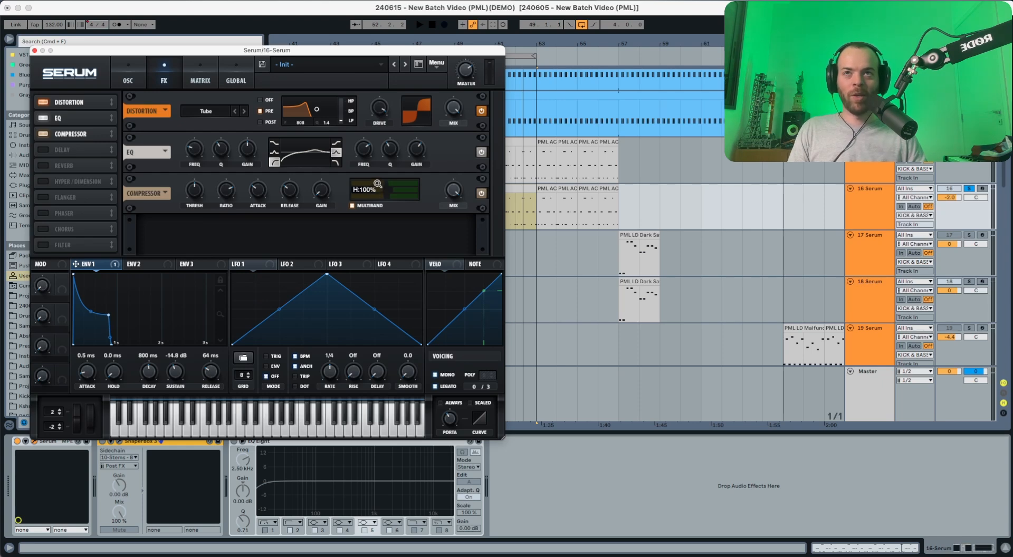
{"action": "key", "text": "space"}
{"action": "left_click_drag", "start_coordinate": [377, 184], "coordinate": [409, 181]}
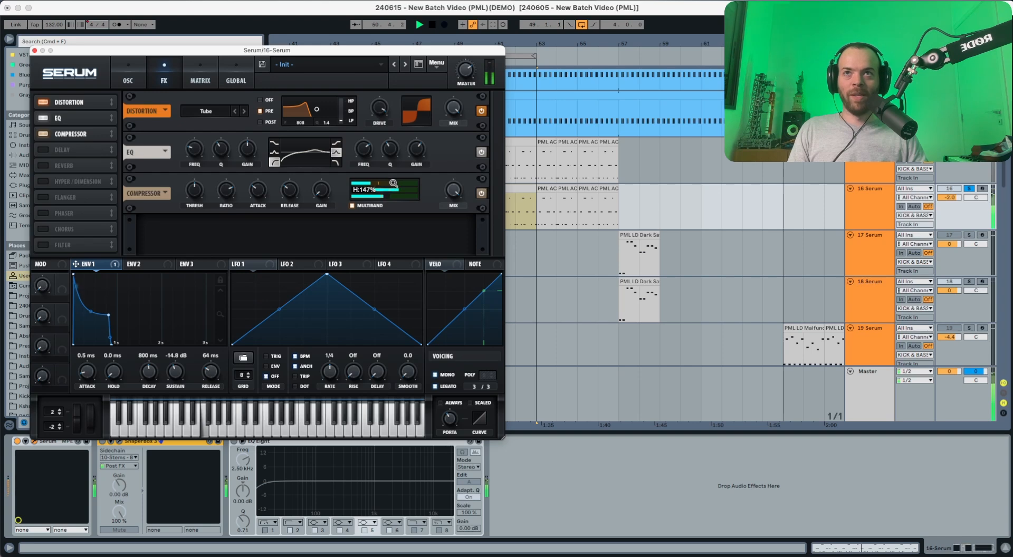
{"action": "left_click_drag", "start_coordinate": [391, 183], "coordinate": [387, 189]}
{"action": "key", "text": "space"}
{"action": "key", "text": "space"}
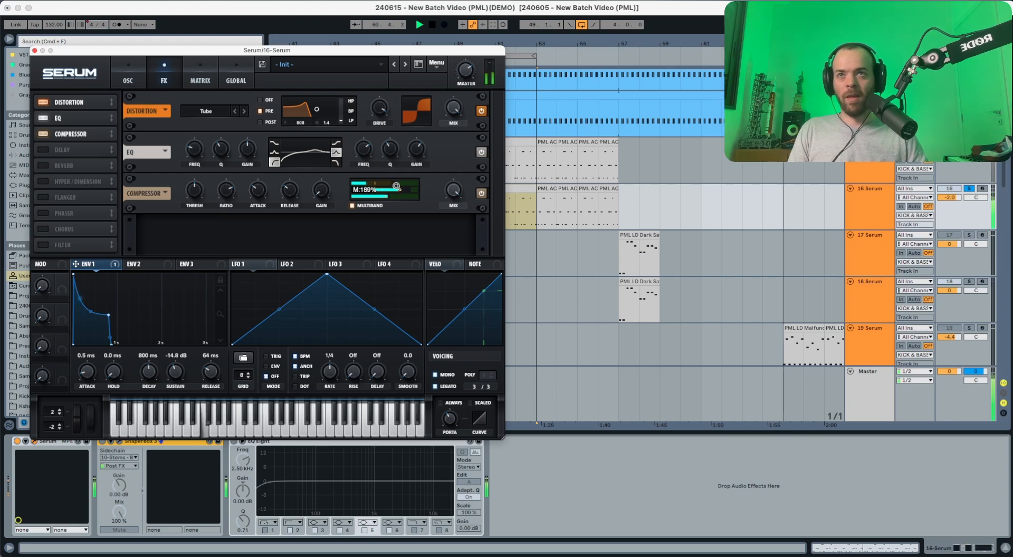
{"action": "key", "text": "space"}
{"action": "left_click_drag", "start_coordinate": [398, 198], "coordinate": [419, 195]}
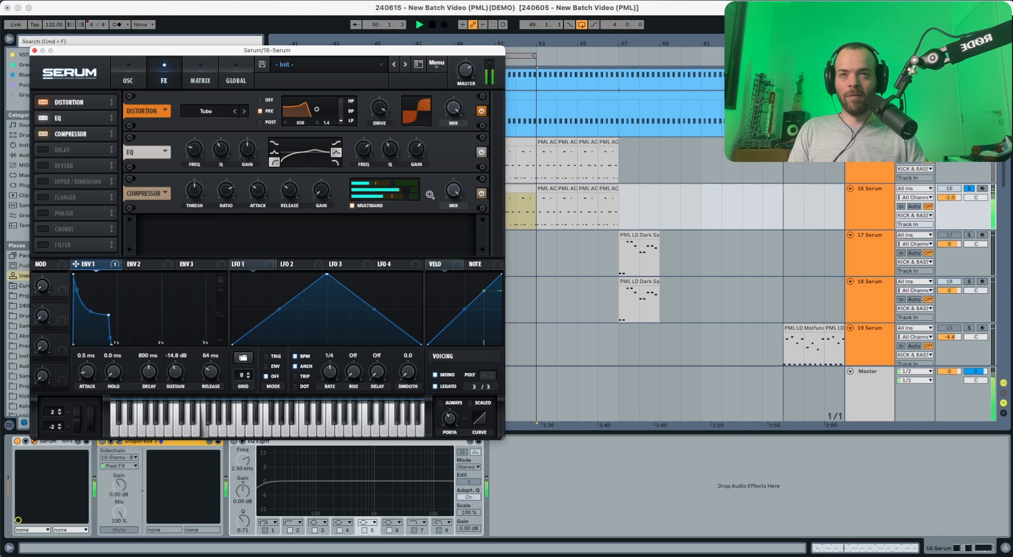
{"action": "key", "text": "space"}
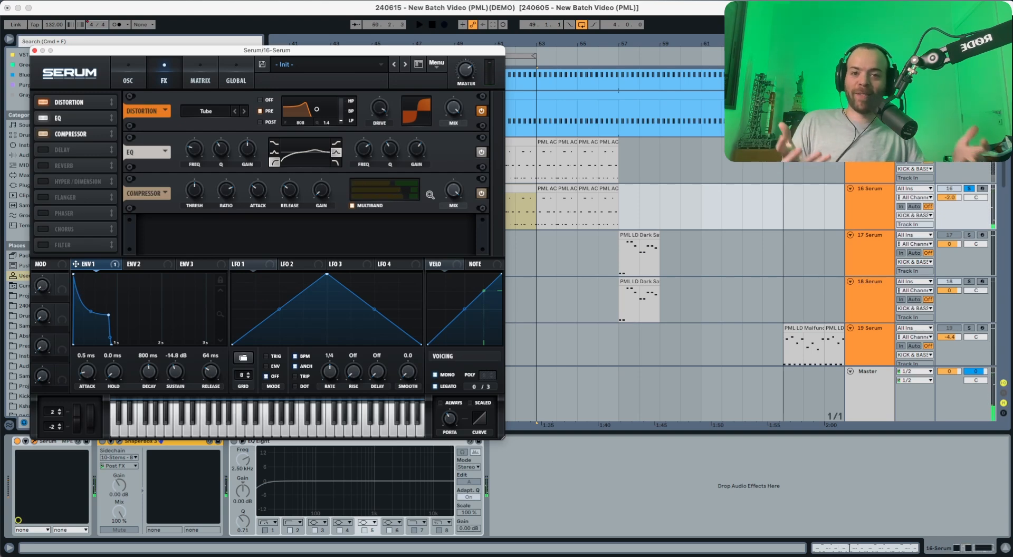
Step: Enable a ping-pong delay with 1/8 timing and its filter near 1842 Hz
{"action": "left_click", "coordinate": [43, 149]}
{"action": "key", "text": "space"}
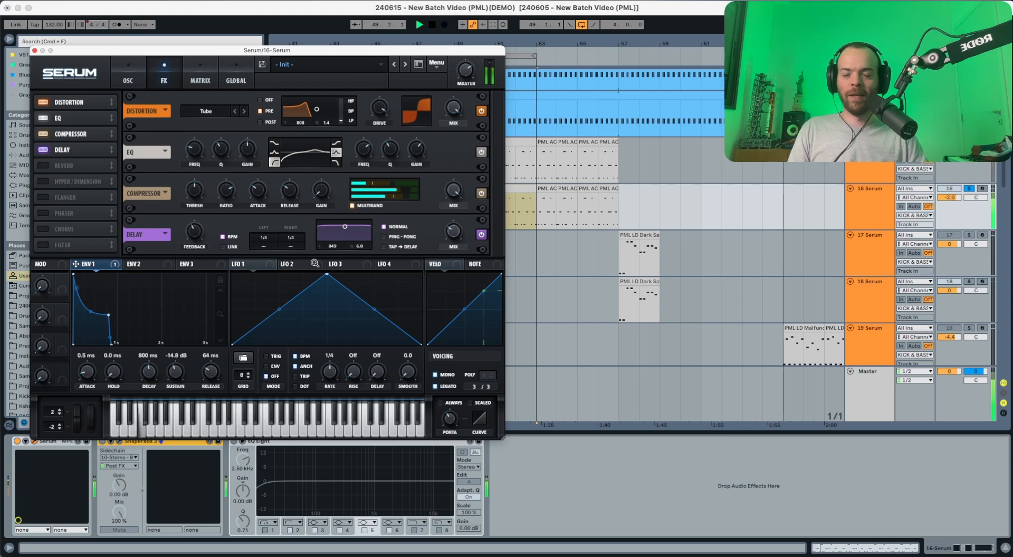
{"action": "key", "text": "space"}
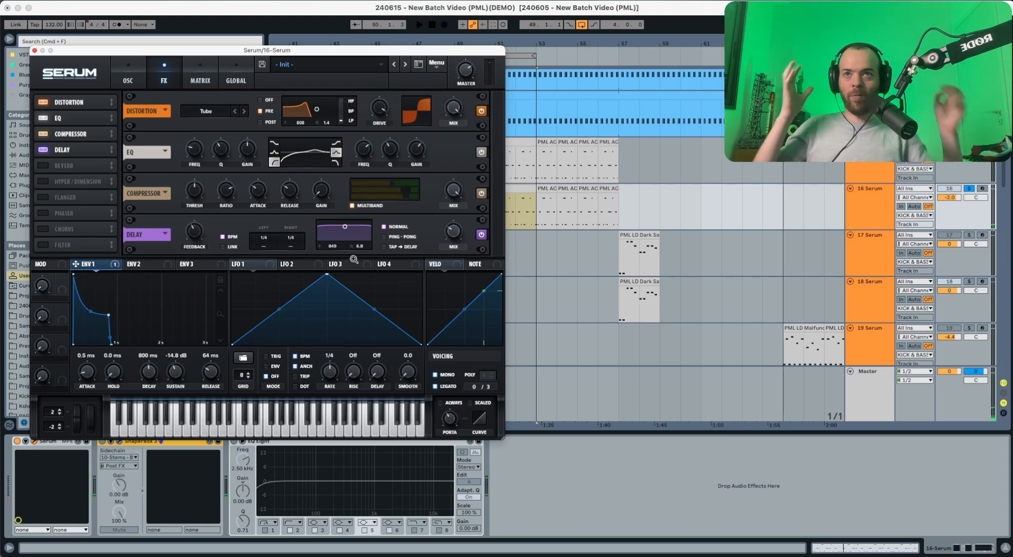
{"action": "left_click_drag", "start_coordinate": [333, 246], "coordinate": [359, 389]}
{"action": "key", "text": "space"}
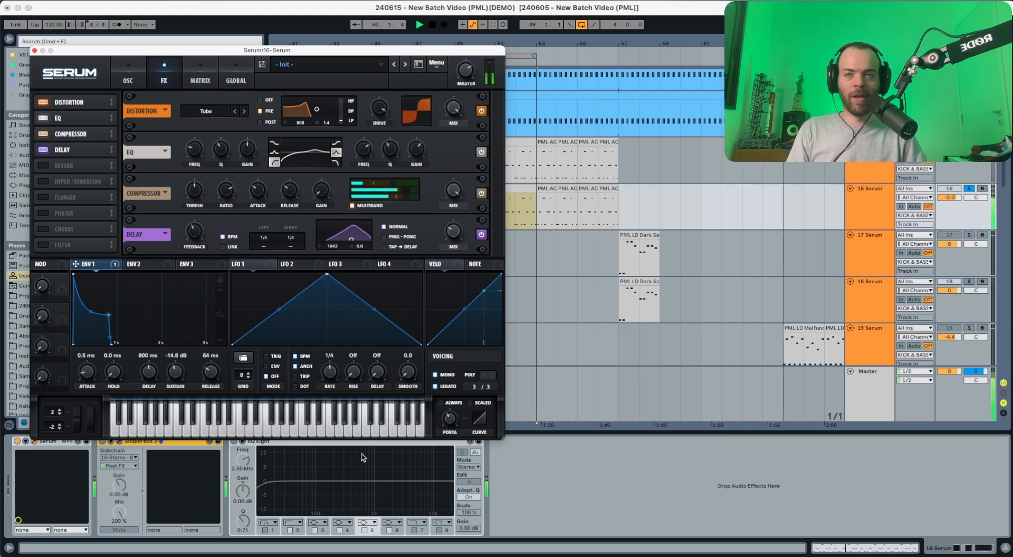
{"action": "key", "text": "space"}
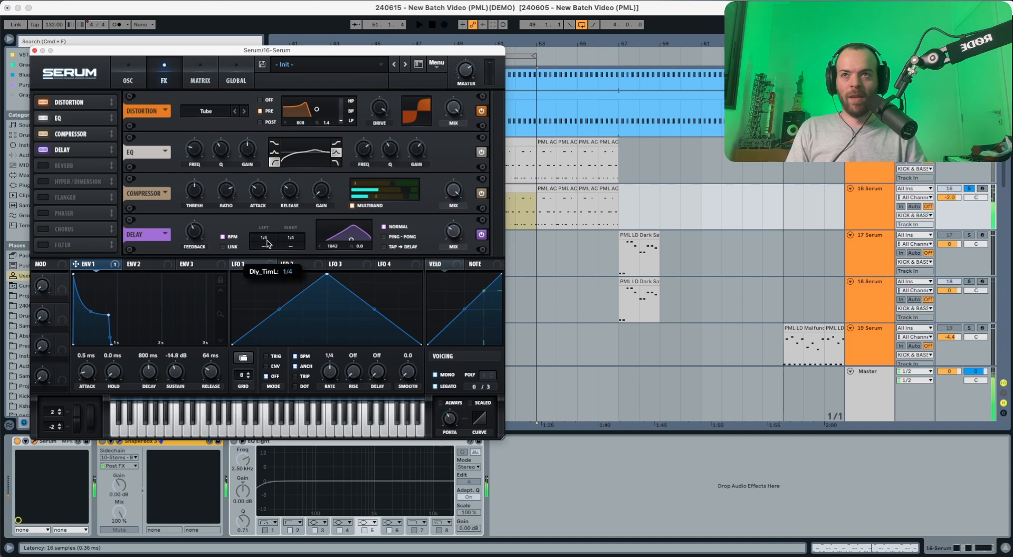
{"action": "left_click_drag", "start_coordinate": [290, 242], "coordinate": [294, 248]}
{"action": "key", "text": "space"}
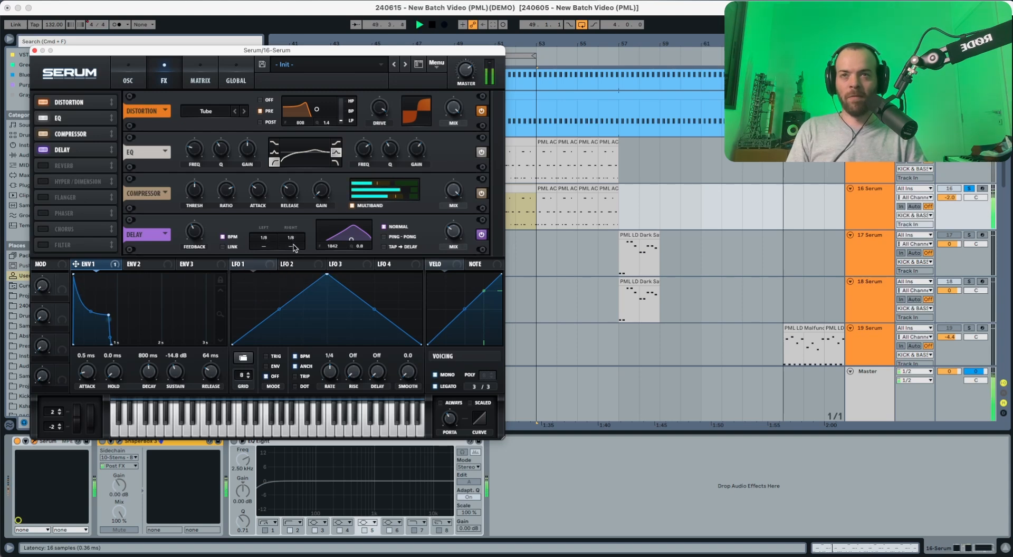
{"action": "left_click", "coordinate": [384, 237]}
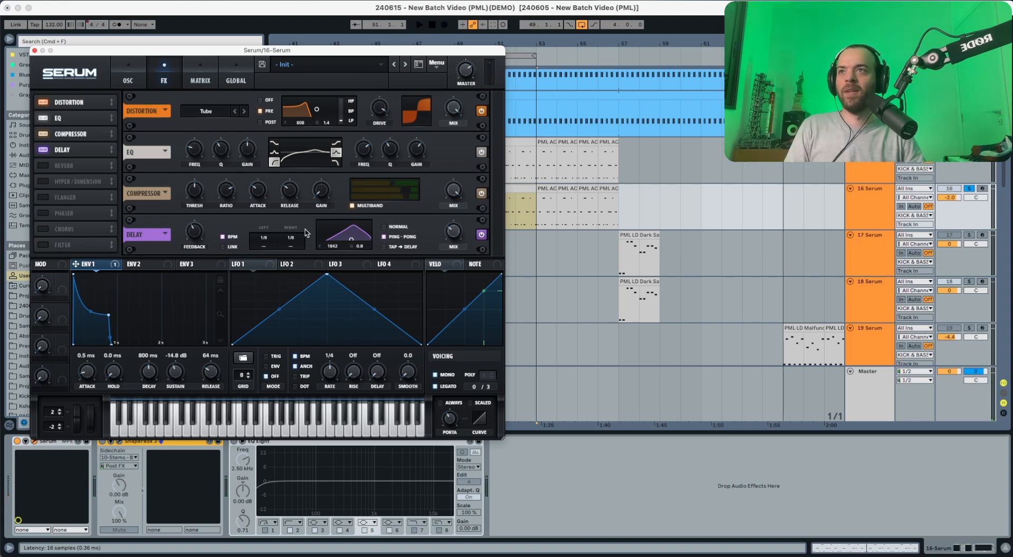
Step: Enable Serum's Reverb effect and switch the track's ShaperBox device back on
{"action": "left_click", "coordinate": [44, 167]}
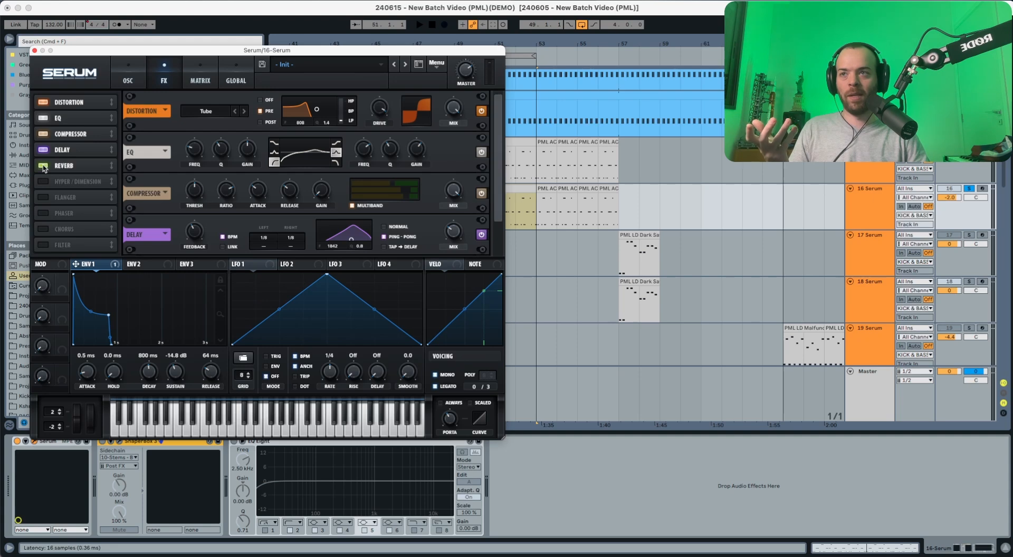
{"action": "key", "text": "space"}
{"action": "left_click", "coordinate": [78, 168]}
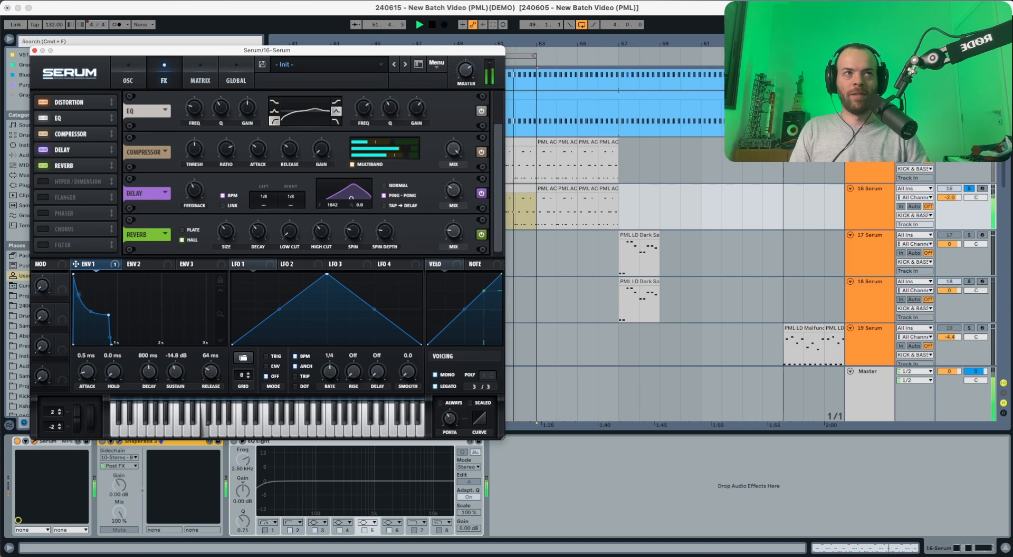
{"action": "key", "text": "space"}
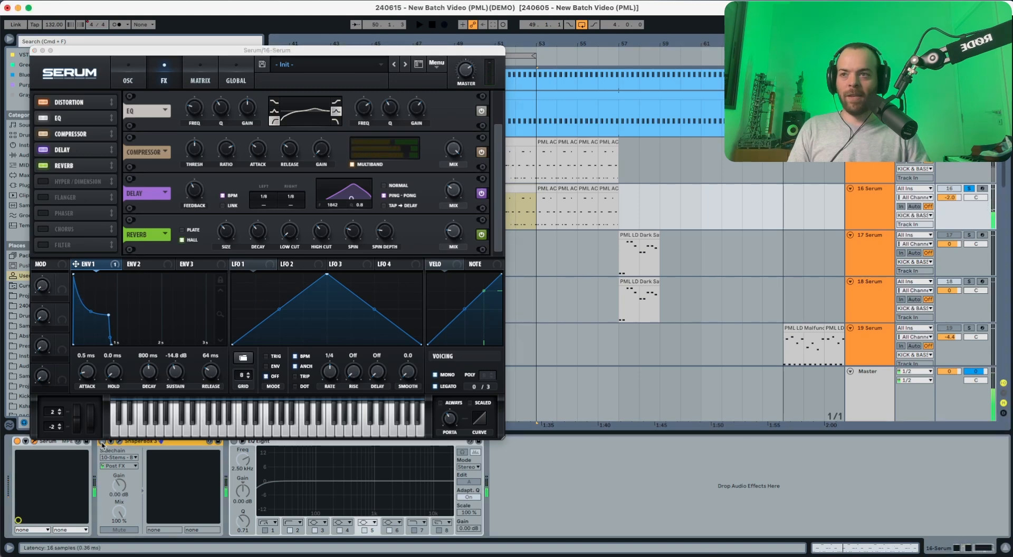
{"action": "left_click", "coordinate": [102, 443]}
{"action": "key", "text": "space"}
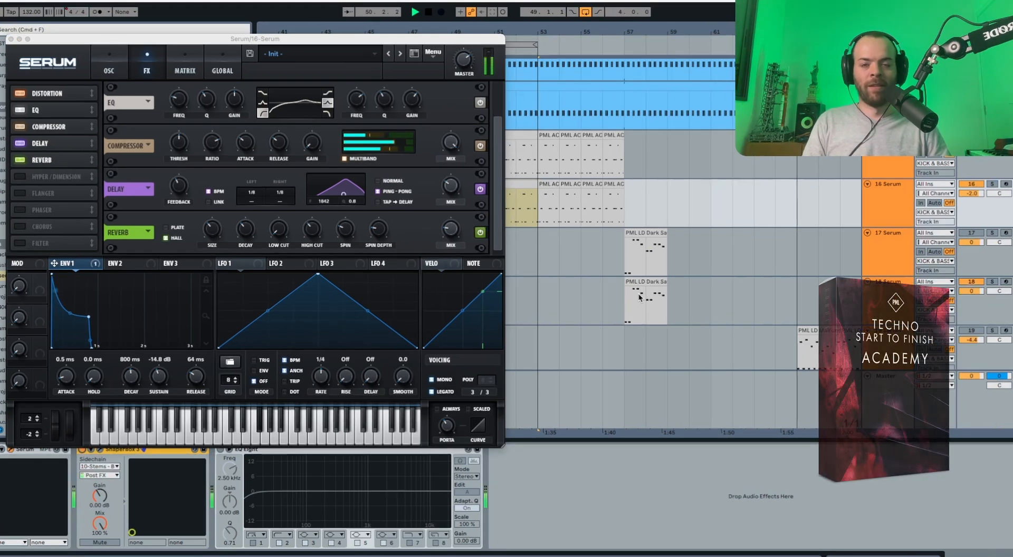
Step: Reset the 16 Serum track volume to 0 dB, then look over the PML website's Sounds menu
{"action": "double_click", "coordinate": [973, 193]}
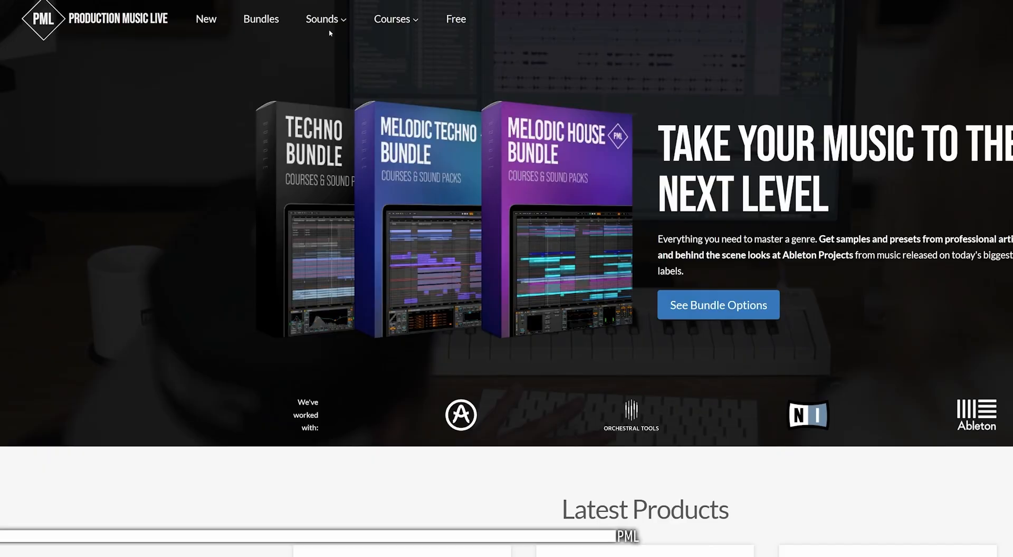
{"action": "mouse_move", "coordinate": [380, 23]}
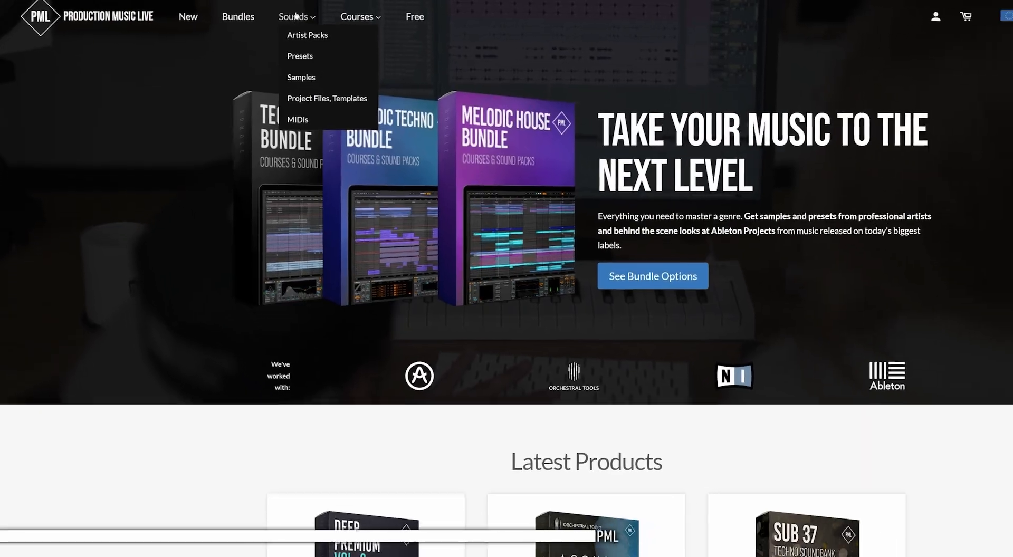